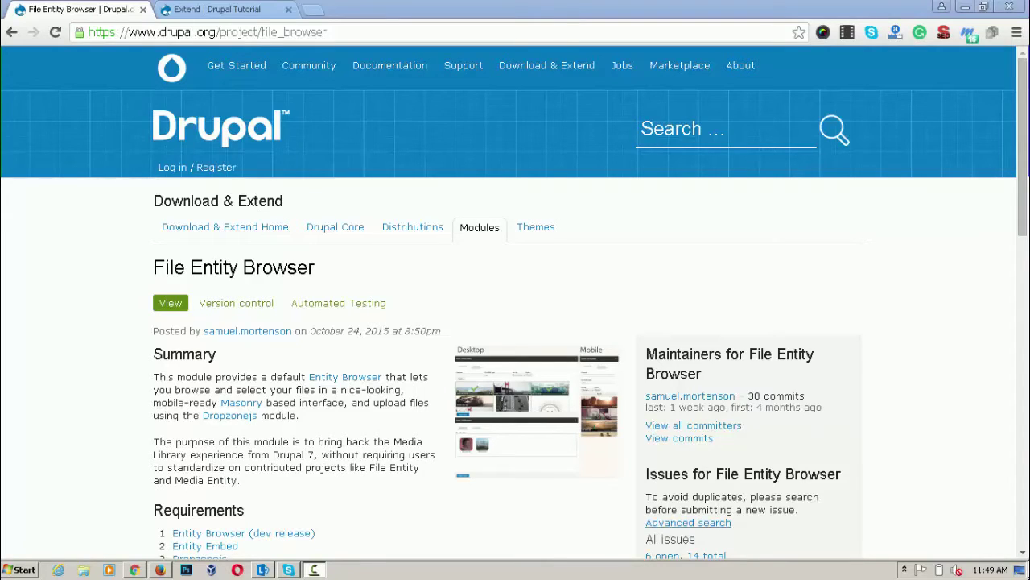
Step: Focus Chrome showing the drupal.org/project/file_browser File Entity Browser project page
{"action": "left_click", "coordinate": [338, 461]}
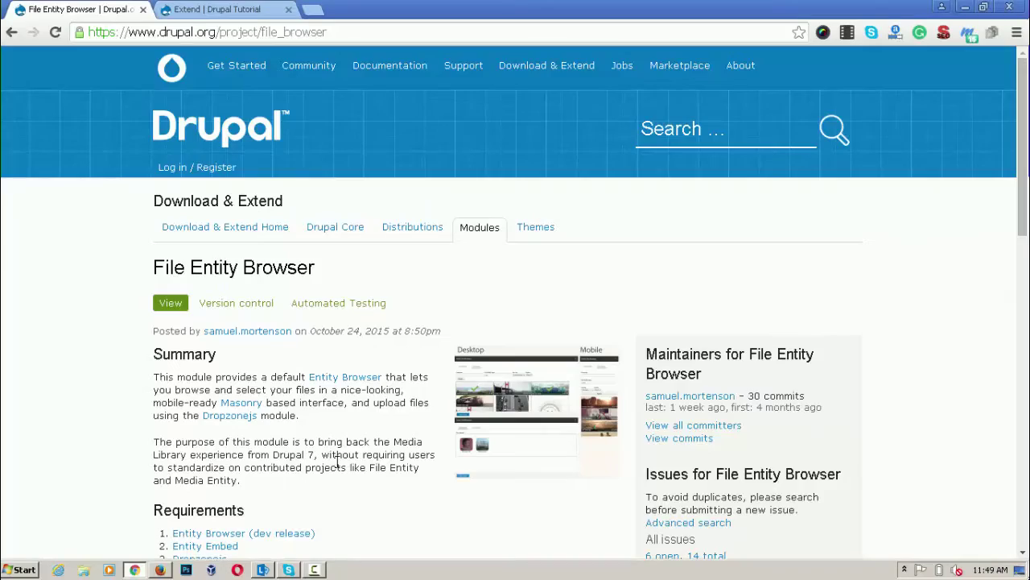
Step: Scroll through Requirements, Installation and Other notes down to the 8.x-1.x-dev downloads
{"action": "scroll", "coordinate": [339, 461], "scroll_direction": "down", "scroll_amount": 7}
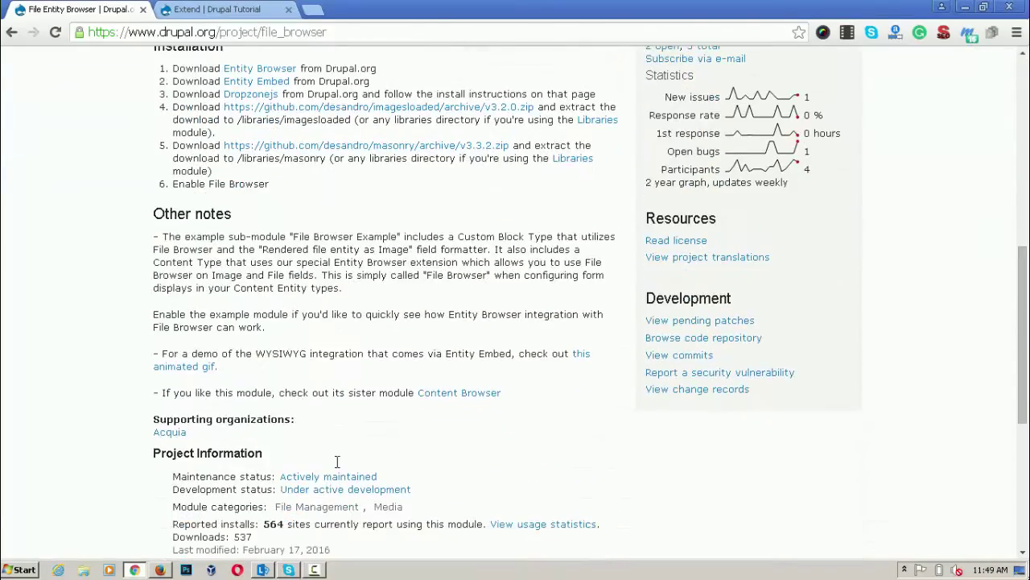
{"action": "scroll", "coordinate": [338, 461], "scroll_direction": "down", "scroll_amount": 4}
{"action": "scroll", "coordinate": [338, 462], "scroll_direction": "up", "scroll_amount": 7}
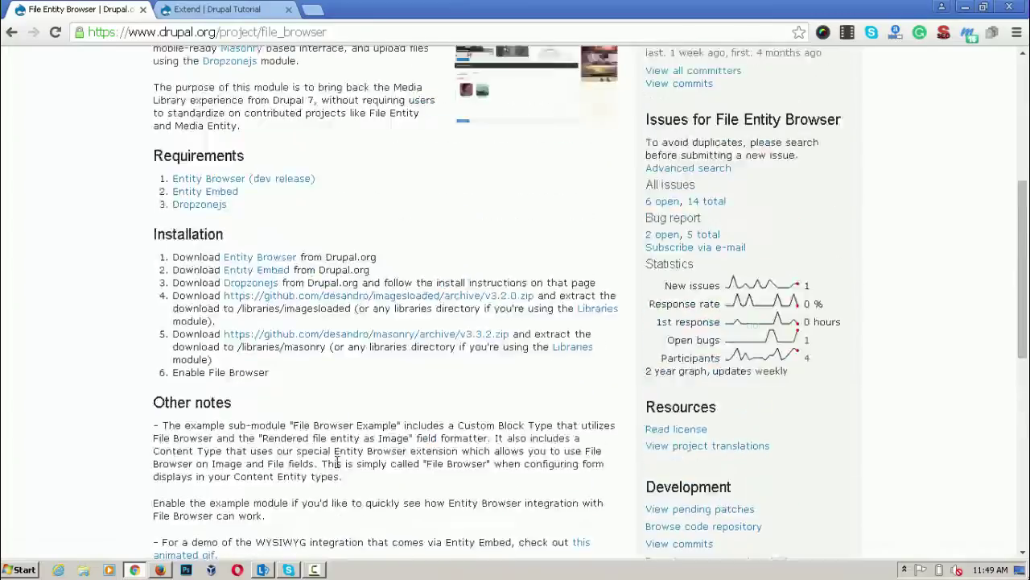
{"action": "scroll", "coordinate": [338, 461], "scroll_direction": "up", "scroll_amount": 1}
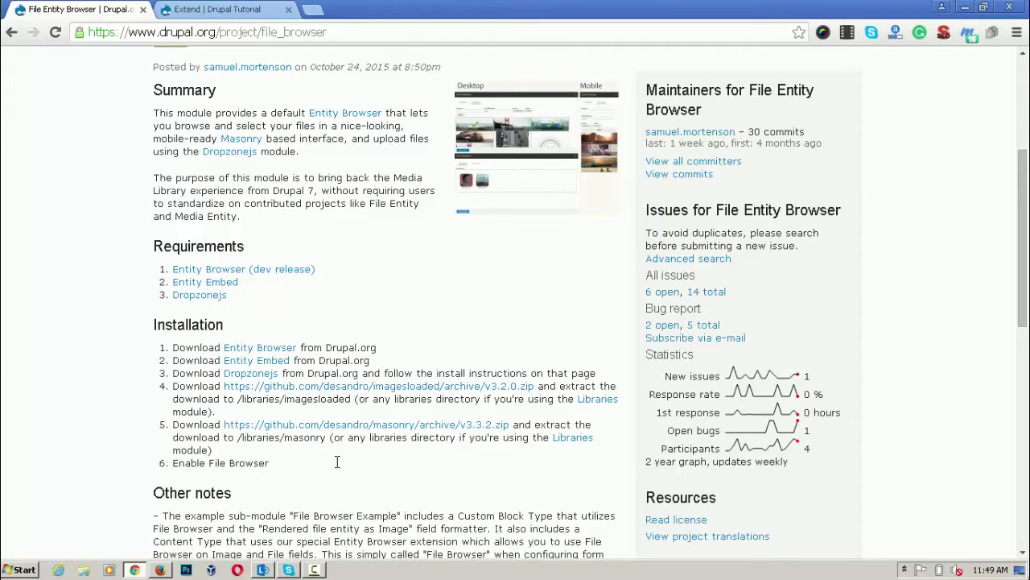
{"action": "scroll", "coordinate": [338, 462], "scroll_direction": "up", "scroll_amount": 3}
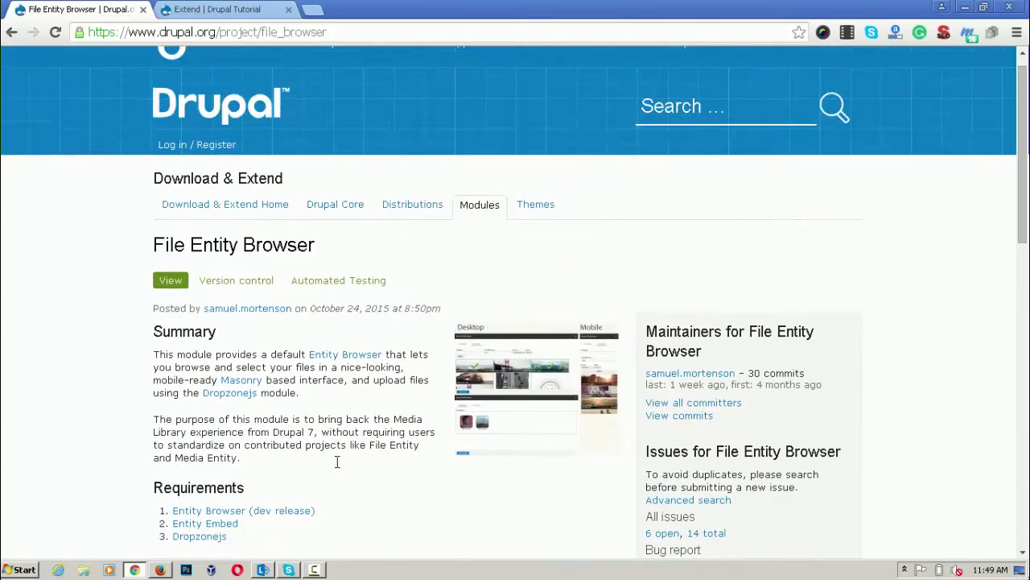
{"action": "scroll", "coordinate": [337, 461], "scroll_direction": "down", "scroll_amount": 9}
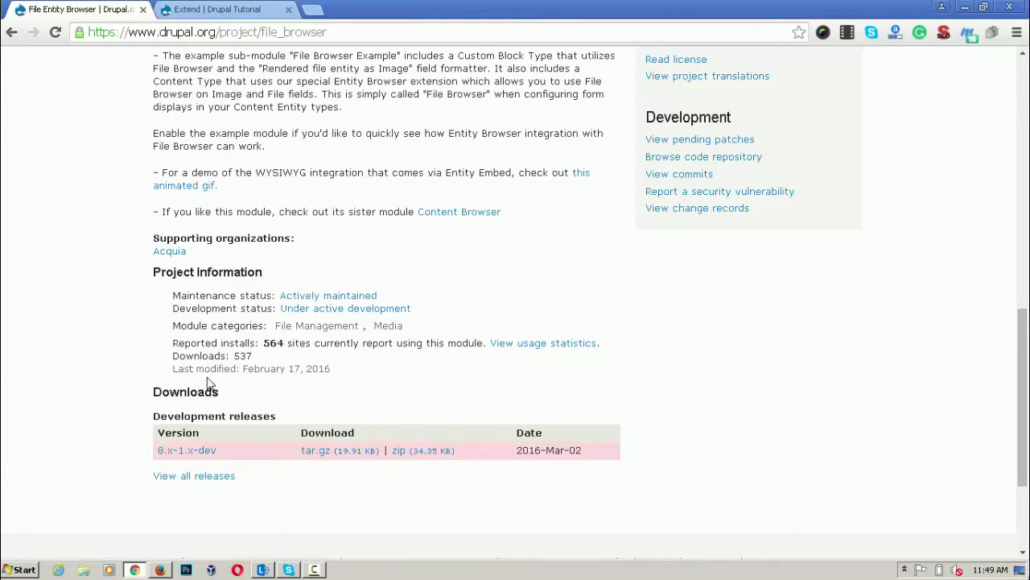
Step: Browse Computer to the OSDisk (C:) drive and open its wamp folder
{"action": "left_click", "coordinate": [11, 572]}
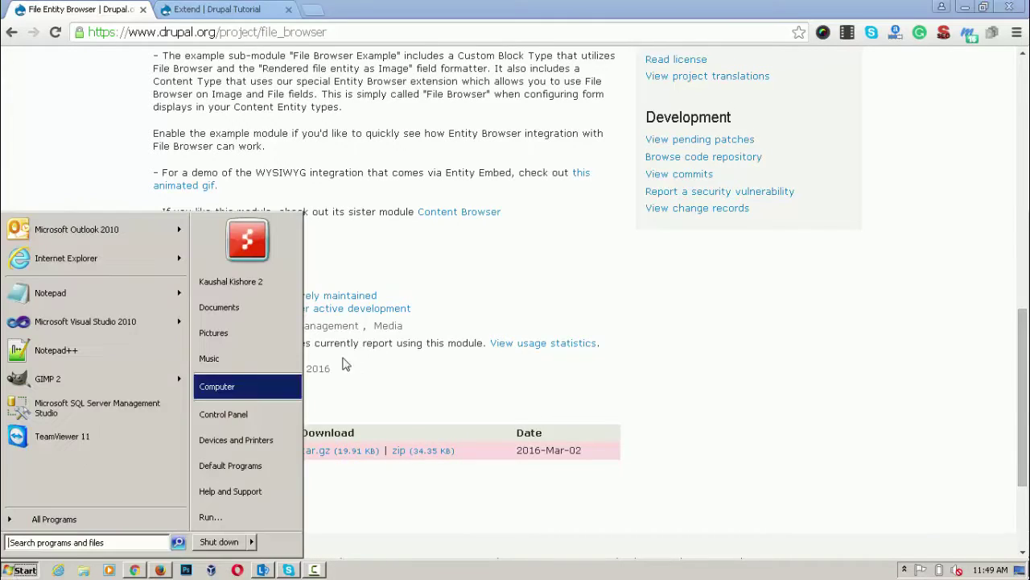
{"action": "left_click", "coordinate": [240, 383]}
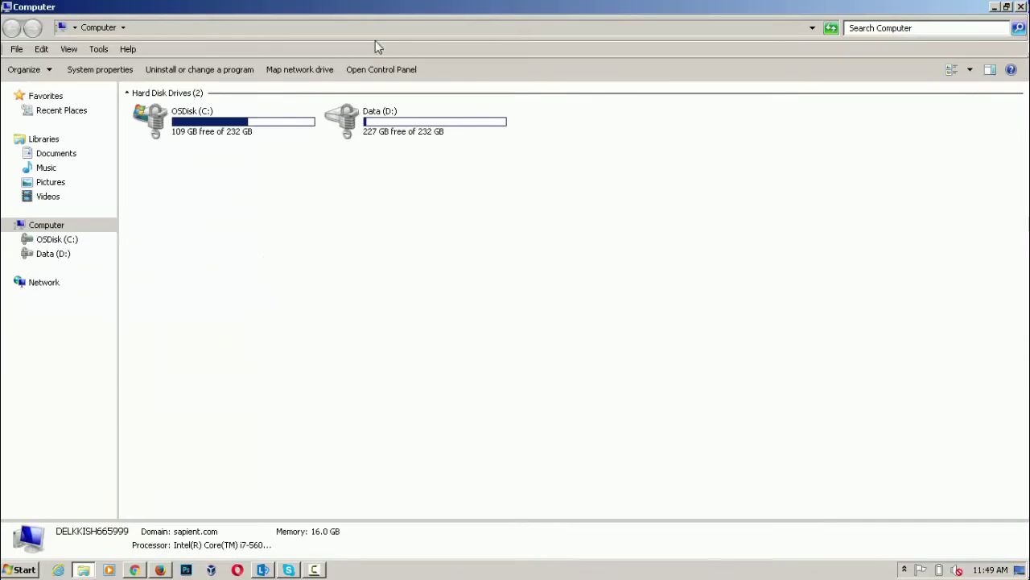
{"action": "double_click", "coordinate": [208, 113]}
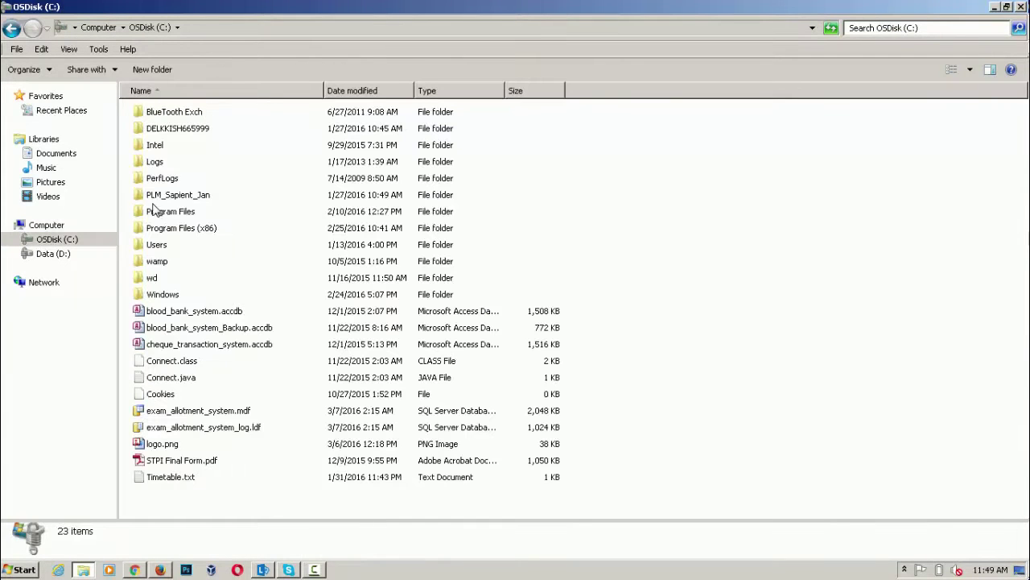
{"action": "double_click", "coordinate": [159, 211]}
{"action": "key", "text": "BackSpace"}
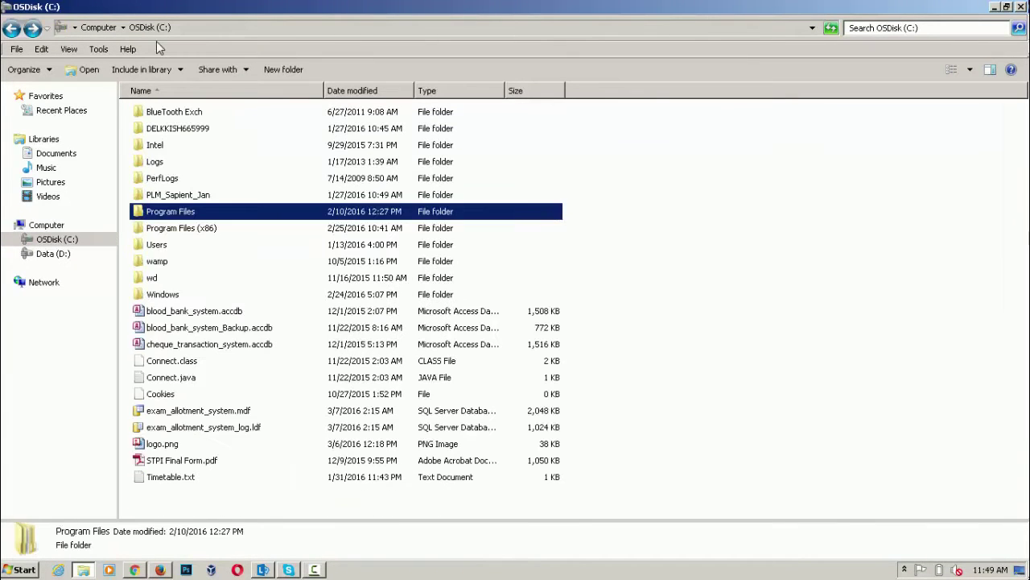
{"action": "key", "text": "Down"}
{"action": "key", "text": "Down"}
{"action": "key", "text": "Down"}
{"action": "key", "text": "Return"}
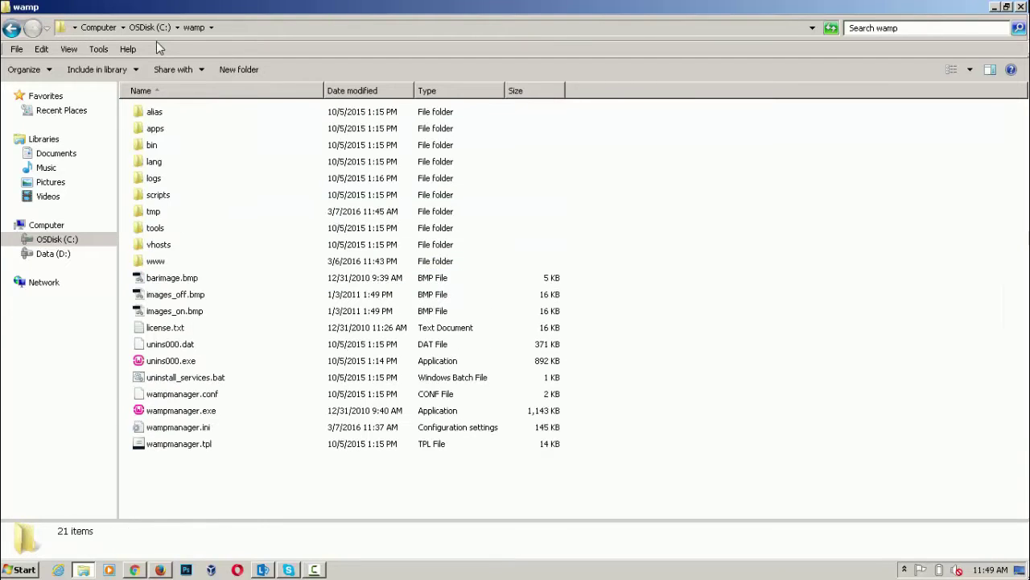
Step: Open www > drupal_tutorial > modules and locate the file_browser module folder
{"action": "key", "text": "w"}
{"action": "key", "text": "Return"}
{"action": "key", "text": "d"}
{"action": "key", "text": "Down"}
{"action": "key", "text": "Down"}
{"action": "key", "text": "Return"}
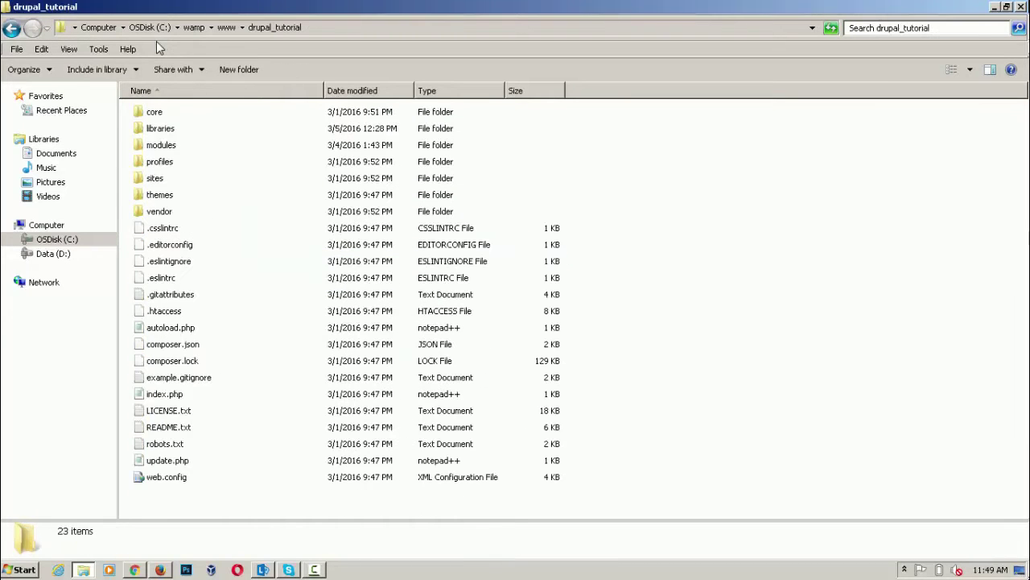
{"action": "key", "text": "Down"}
{"action": "key", "text": "Down"}
{"action": "key", "text": "Return"}
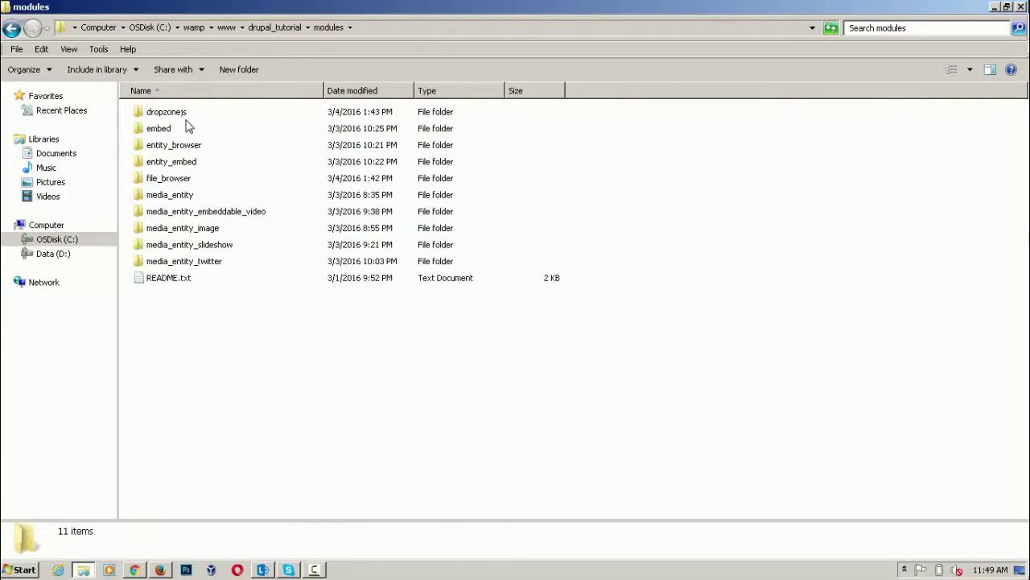
{"action": "left_click", "coordinate": [160, 182]}
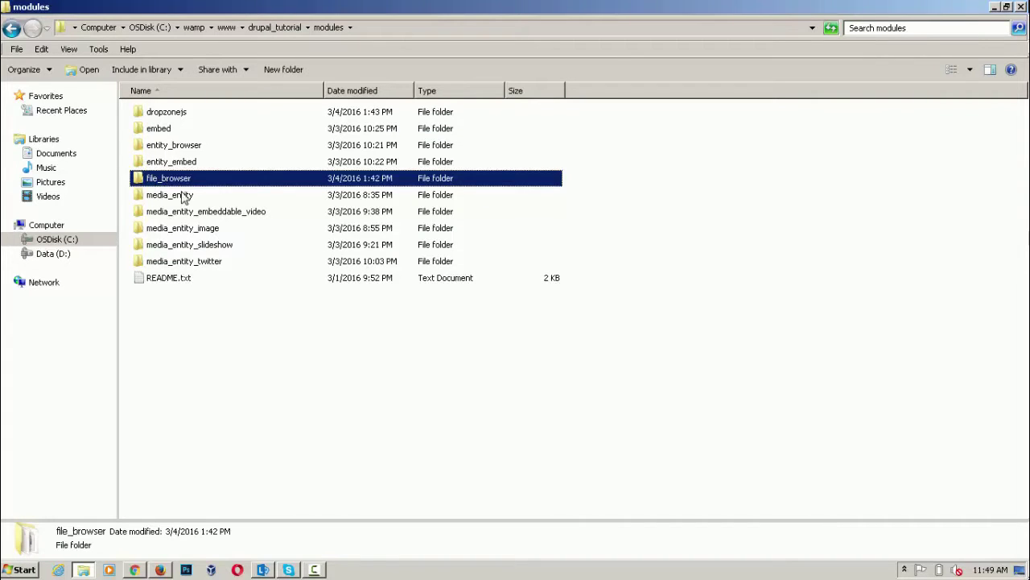
{"action": "left_click", "coordinate": [133, 570]}
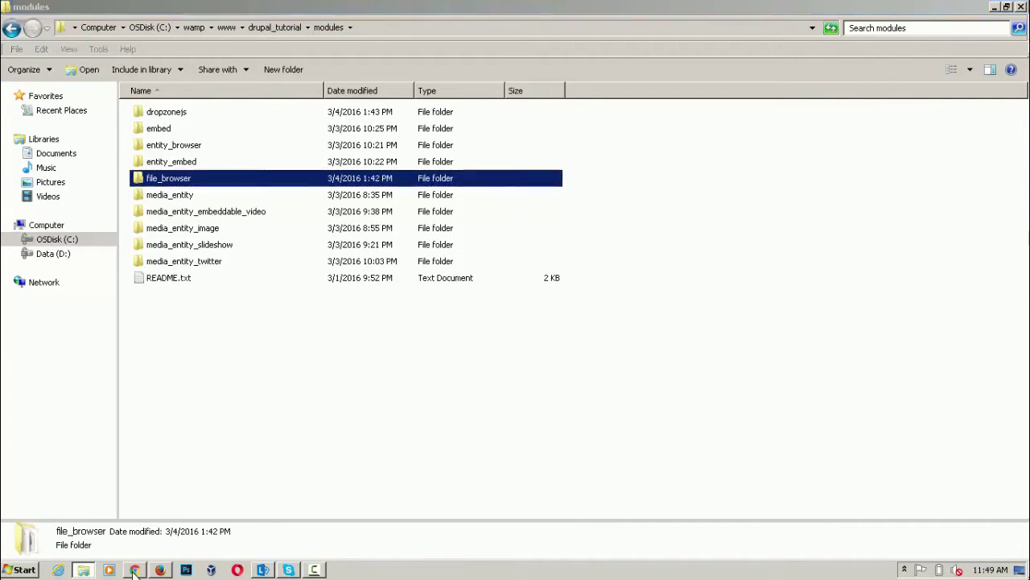
Step: Filter Extend by 'file', tick File Browser and try installing it, triggering missing-library errors
{"action": "left_click", "coordinate": [222, 9]}
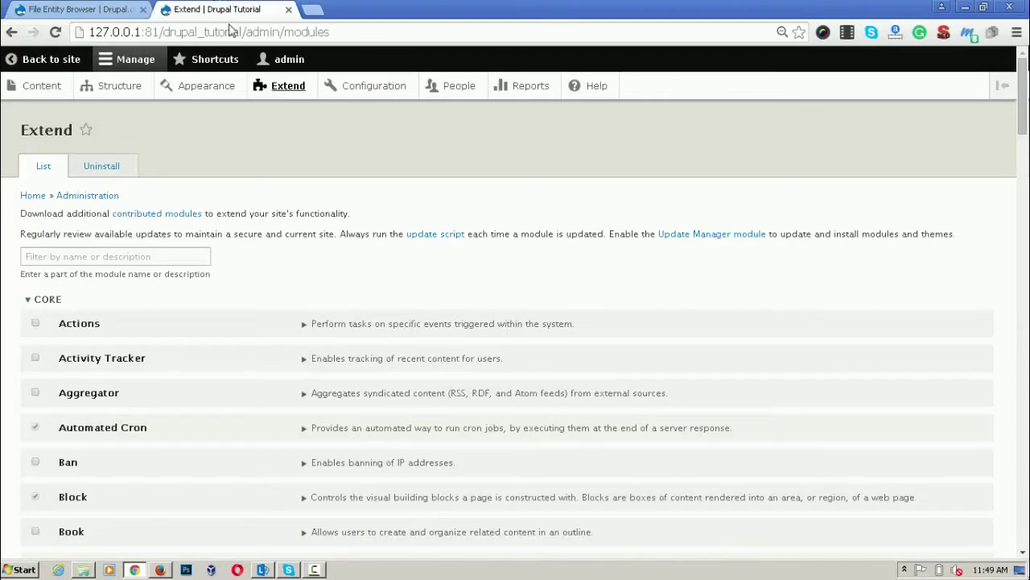
{"action": "left_click", "coordinate": [288, 93]}
{"action": "left_click", "coordinate": [157, 256]}
{"action": "type", "text": "file"}
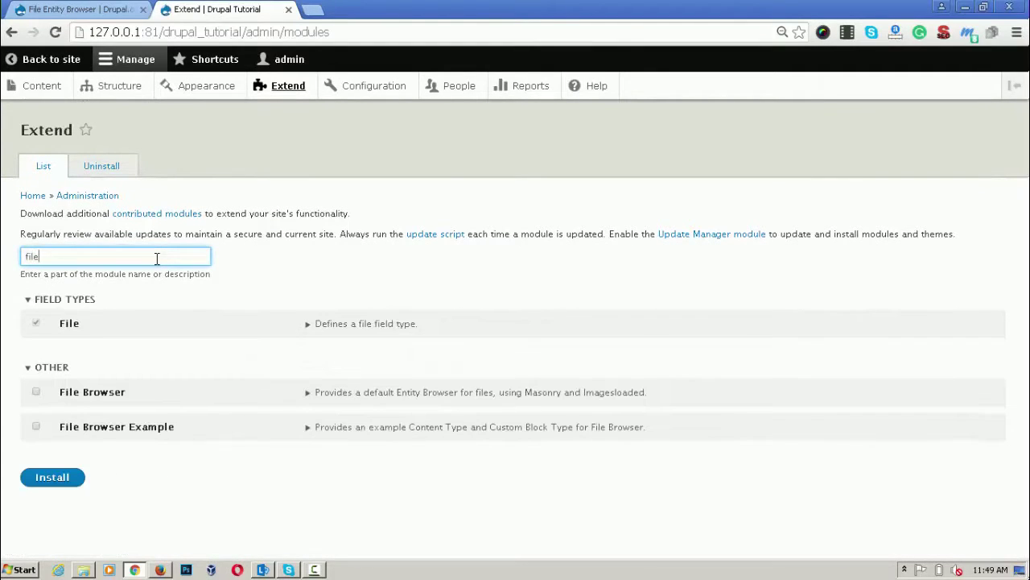
{"action": "left_click", "coordinate": [37, 392]}
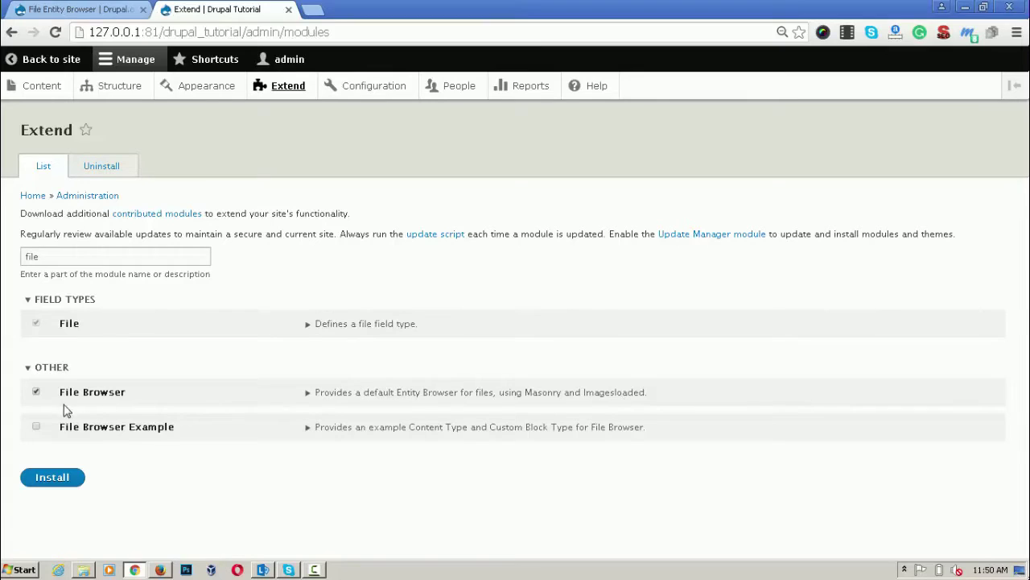
{"action": "left_click", "coordinate": [53, 480]}
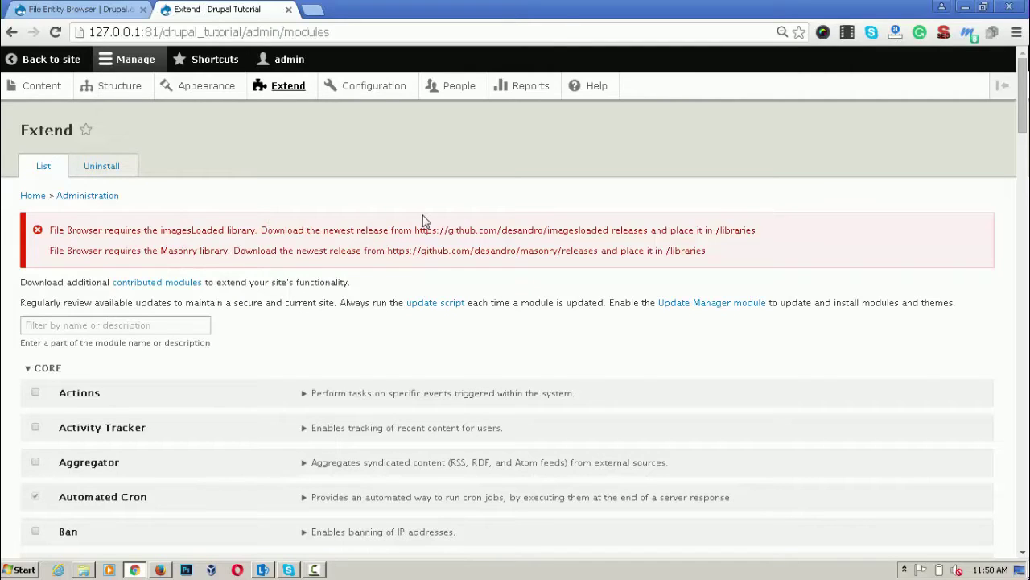
Step: Copy the imagesLoaded and Masonry GitHub addresses from the errors into new tabs
{"action": "left_click_drag", "start_coordinate": [417, 231], "coordinate": [605, 231]}
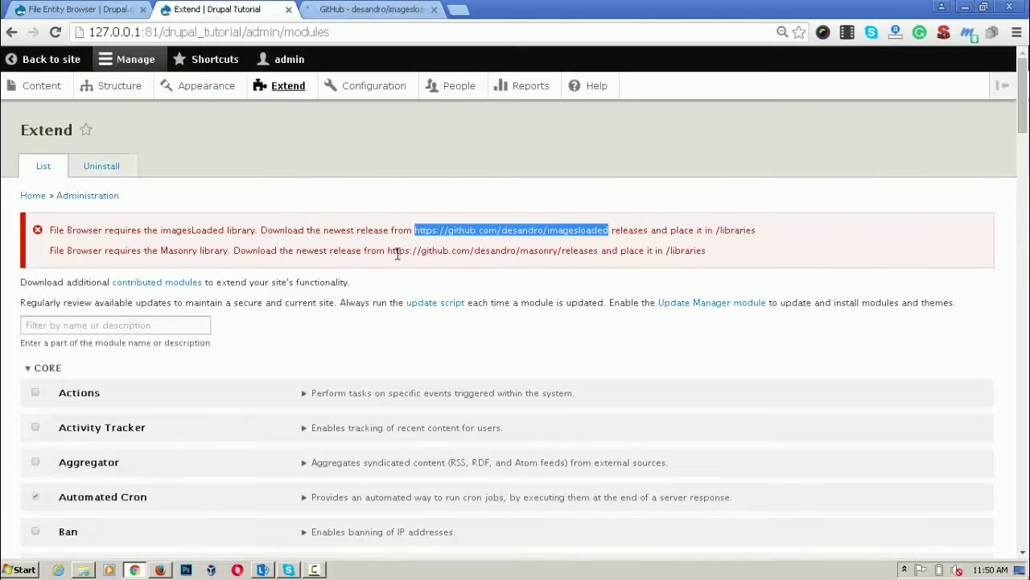
{"action": "left_click_drag", "start_coordinate": [387, 251], "coordinate": [595, 252]}
{"action": "key", "text": "ctrl+c"}
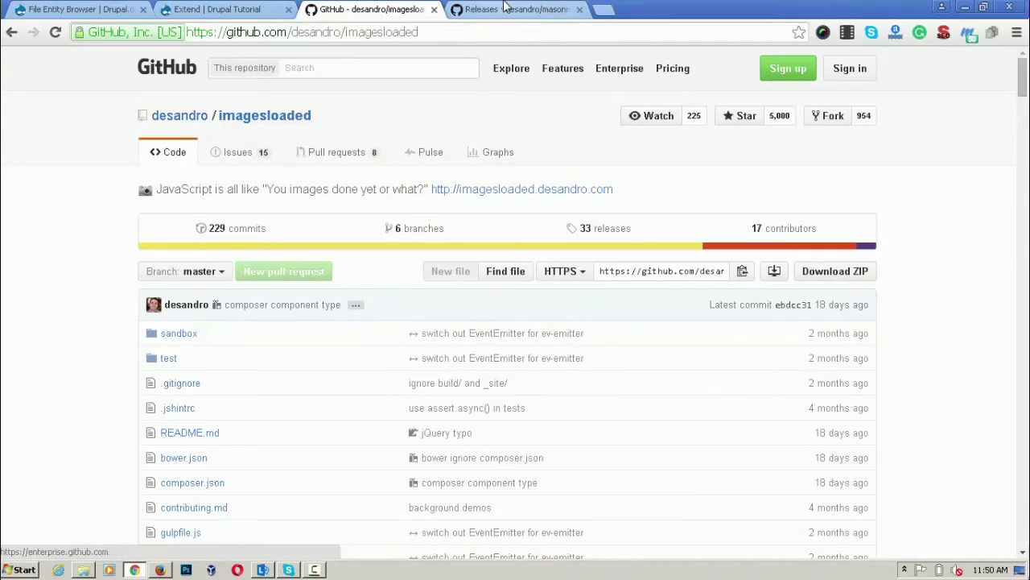
Step: Check the Masonry v4.0.0 release's source downloads, then show the Windows desktop
{"action": "left_click", "coordinate": [515, 9]}
{"action": "scroll", "coordinate": [722, 269], "scroll_direction": "down", "scroll_amount": 7}
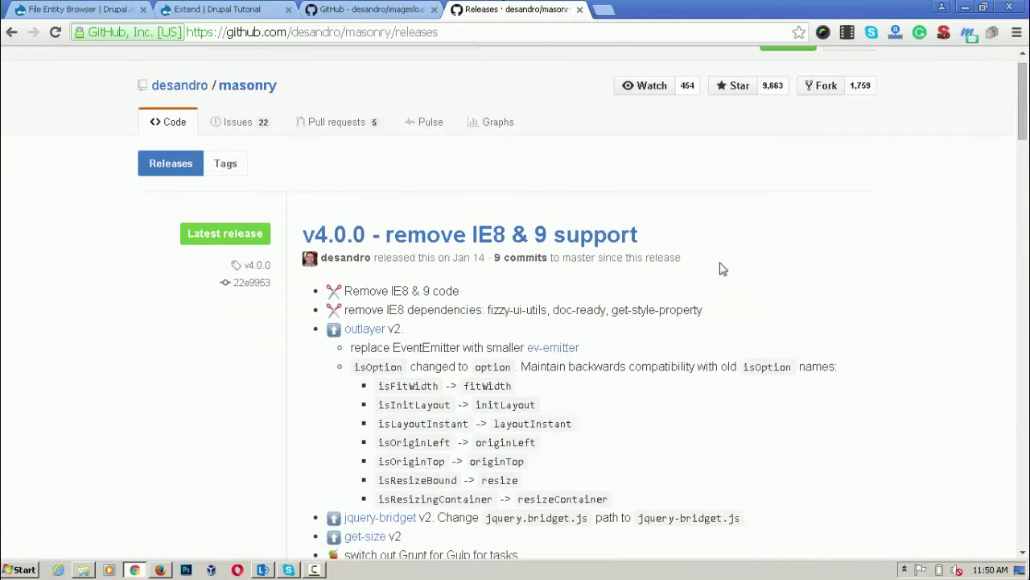
{"action": "scroll", "coordinate": [722, 269], "scroll_direction": "up", "scroll_amount": 5}
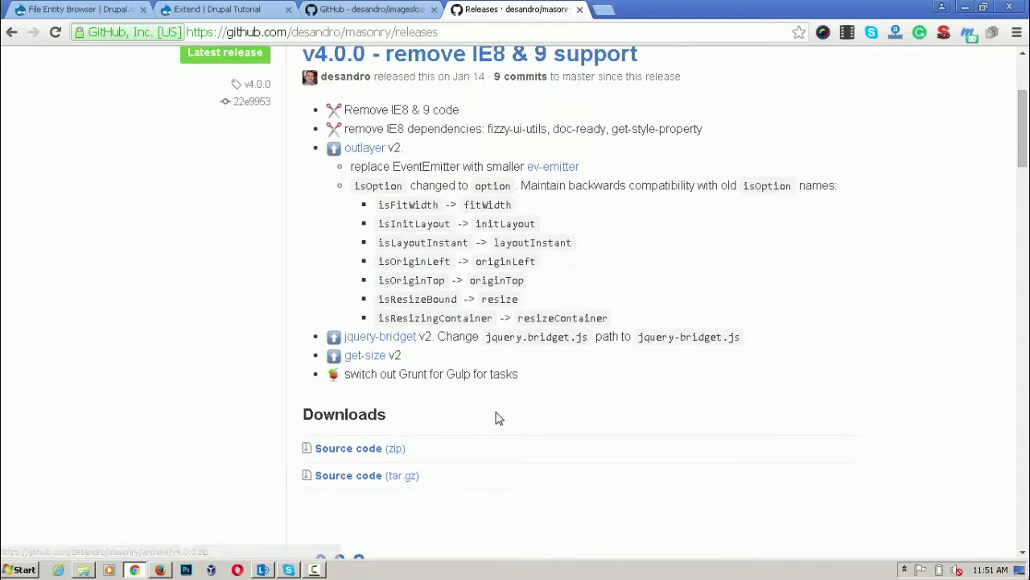
{"action": "key", "text": "super+d"}
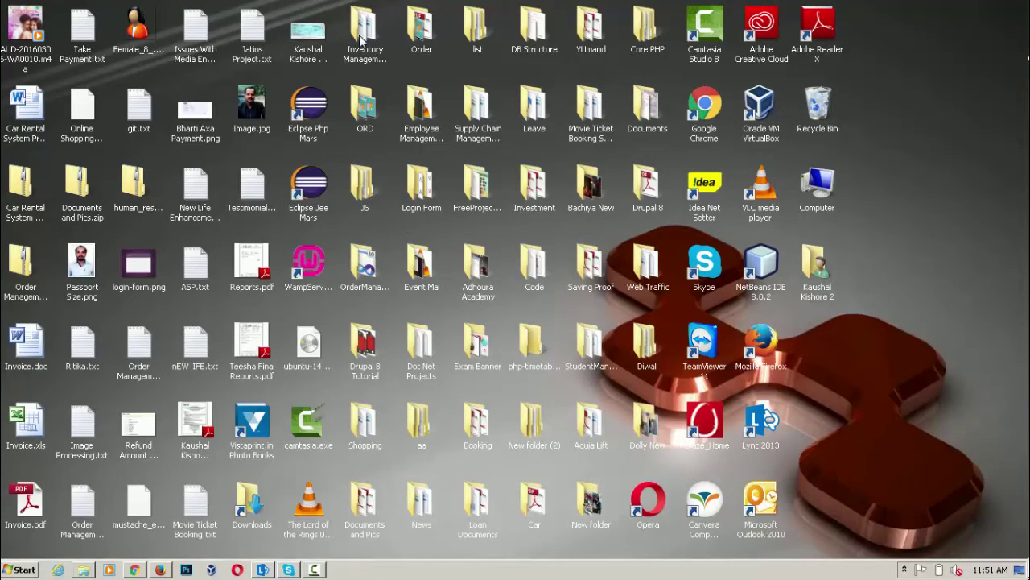
Step: Copy the imagesloaded and masonry folders from JS into drupal_tutorial's libraries folder
{"action": "double_click", "coordinate": [361, 185]}
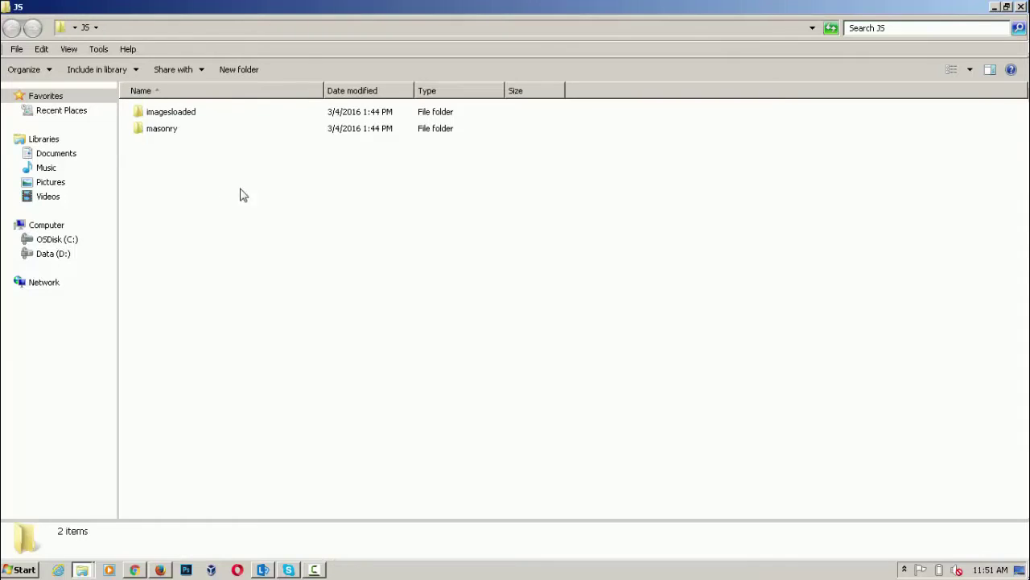
{"action": "key", "text": "ctrl+a"}
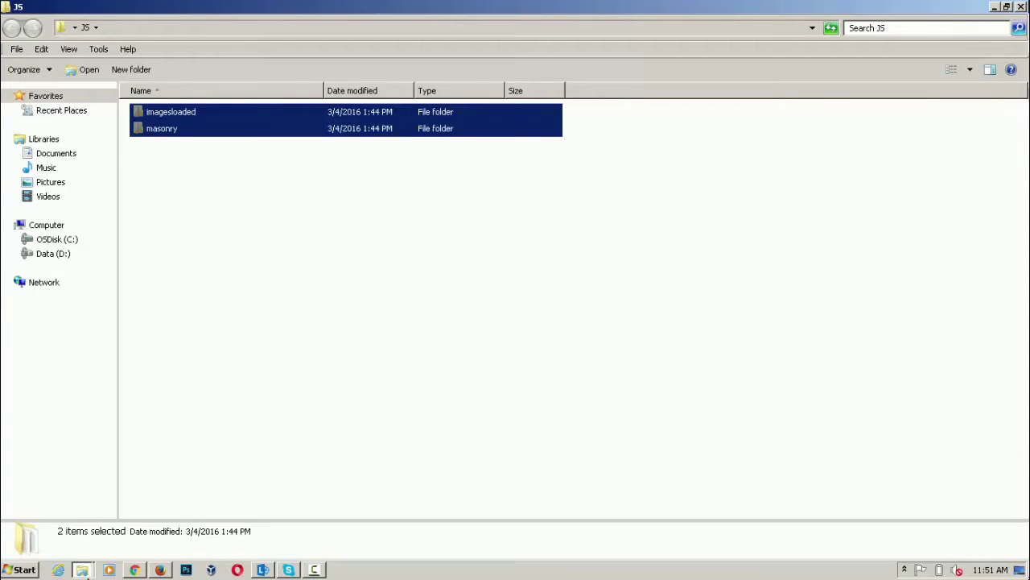
{"action": "mouse_move", "coordinate": [89, 569]}
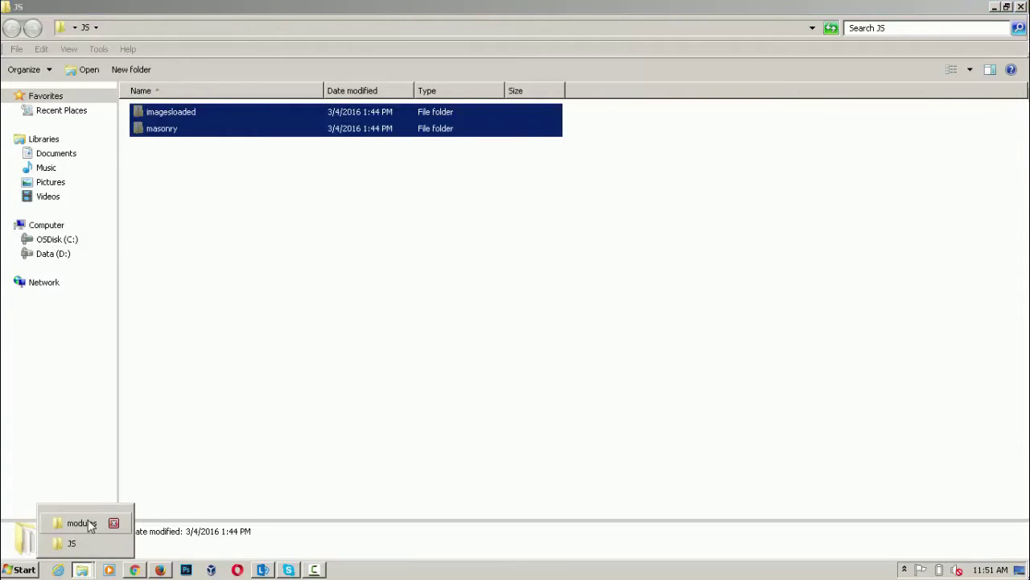
{"action": "left_click", "coordinate": [88, 519]}
{"action": "left_click", "coordinate": [345, 352]}
{"action": "key", "text": "BackSpace"}
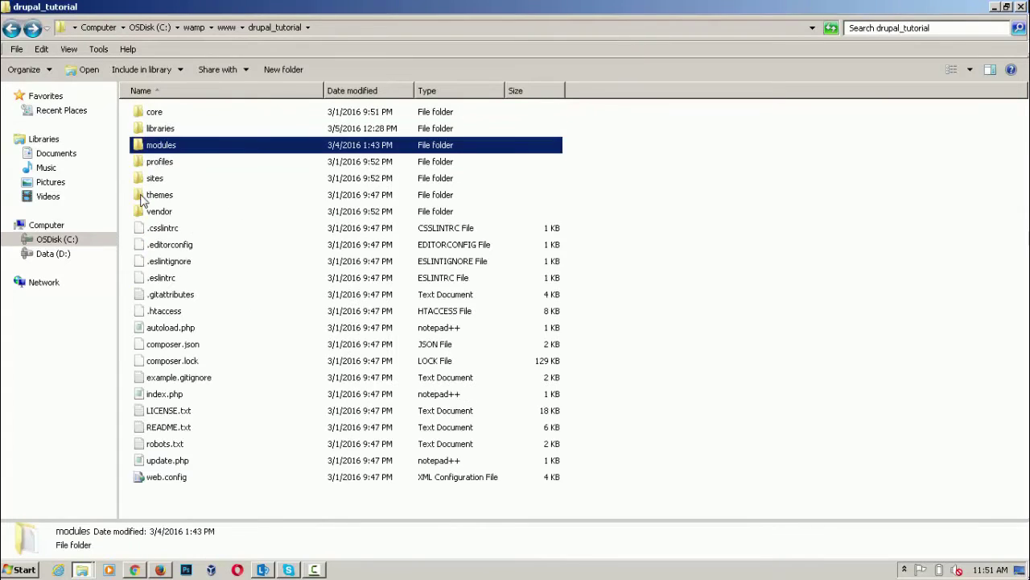
{"action": "double_click", "coordinate": [159, 128]}
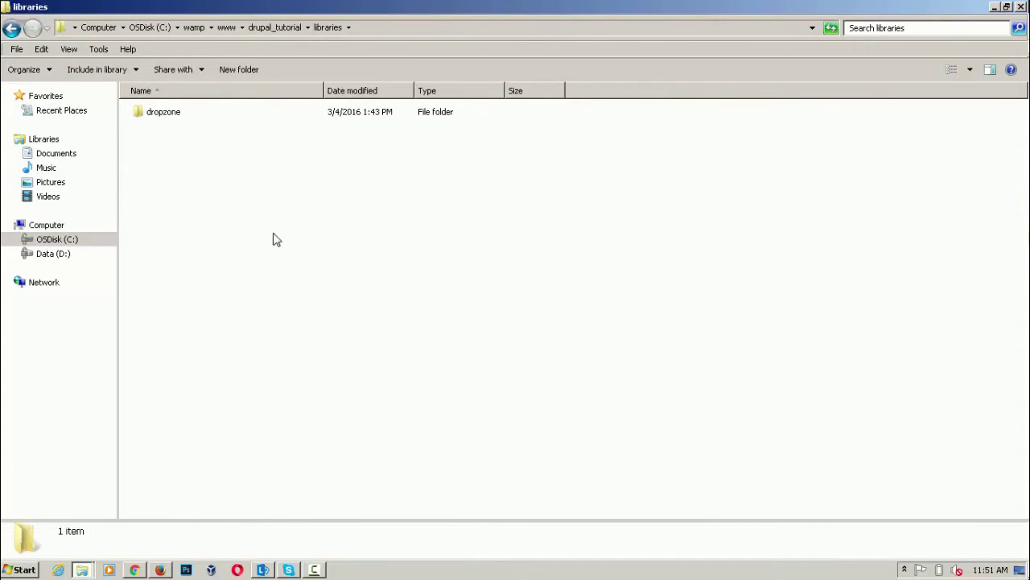
{"action": "key", "text": "ctrl+v"}
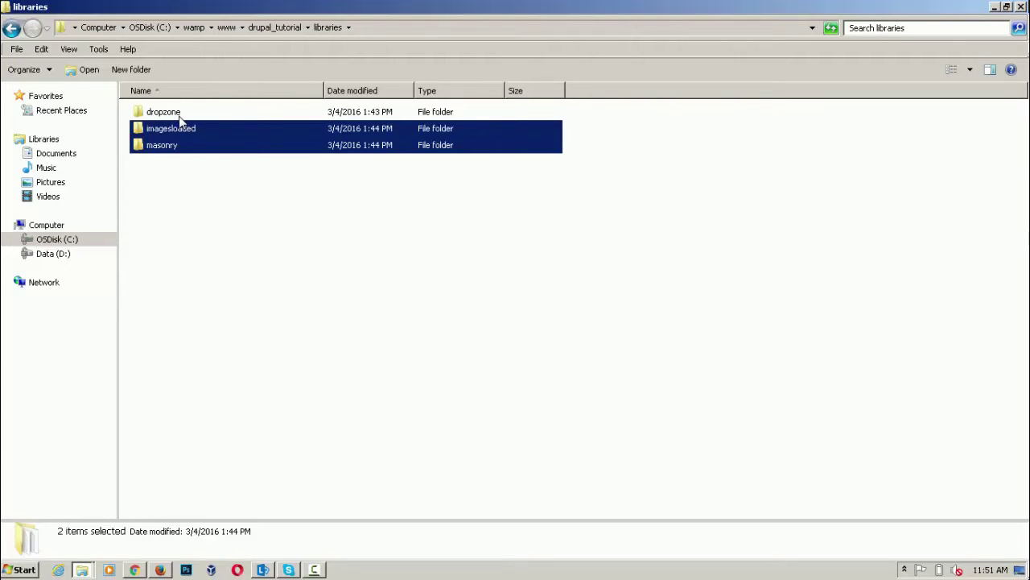
{"action": "left_click", "coordinate": [224, 254]}
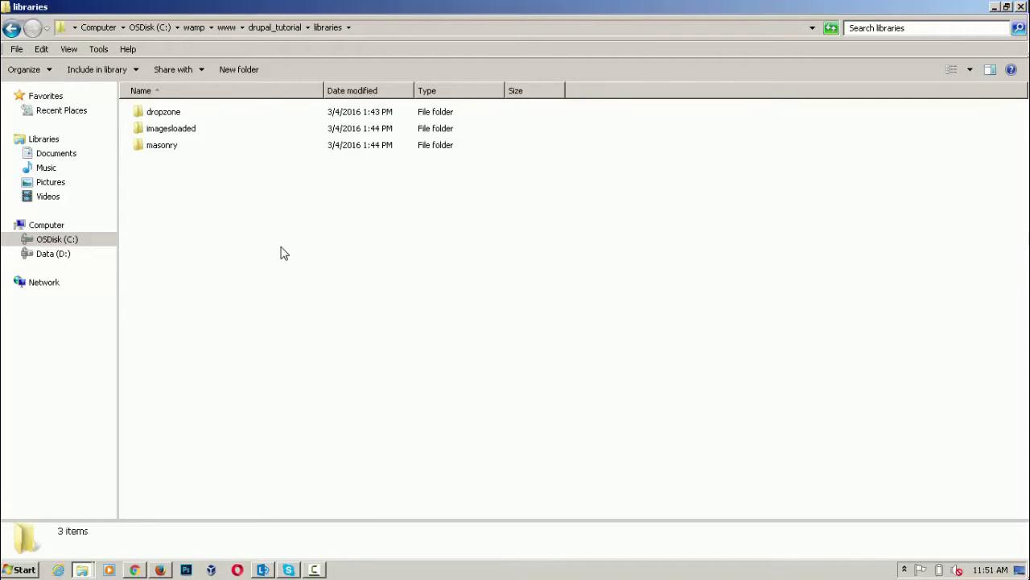
{"action": "left_click", "coordinate": [137, 568]}
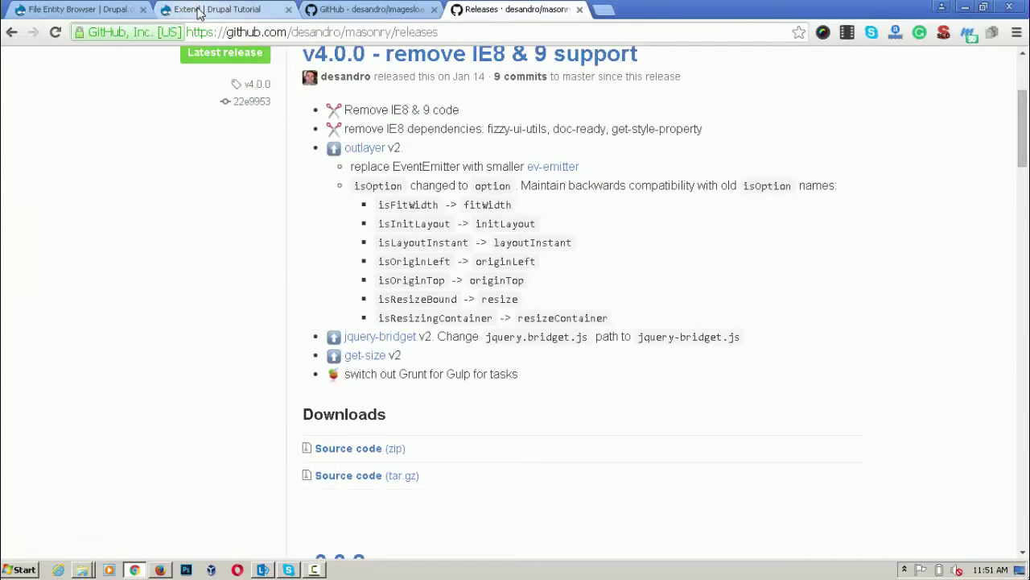
Step: Retry installing File Browser via the 'f' filter and select the conflicting embed.button.file_browser name
{"action": "left_click", "coordinate": [199, 11]}
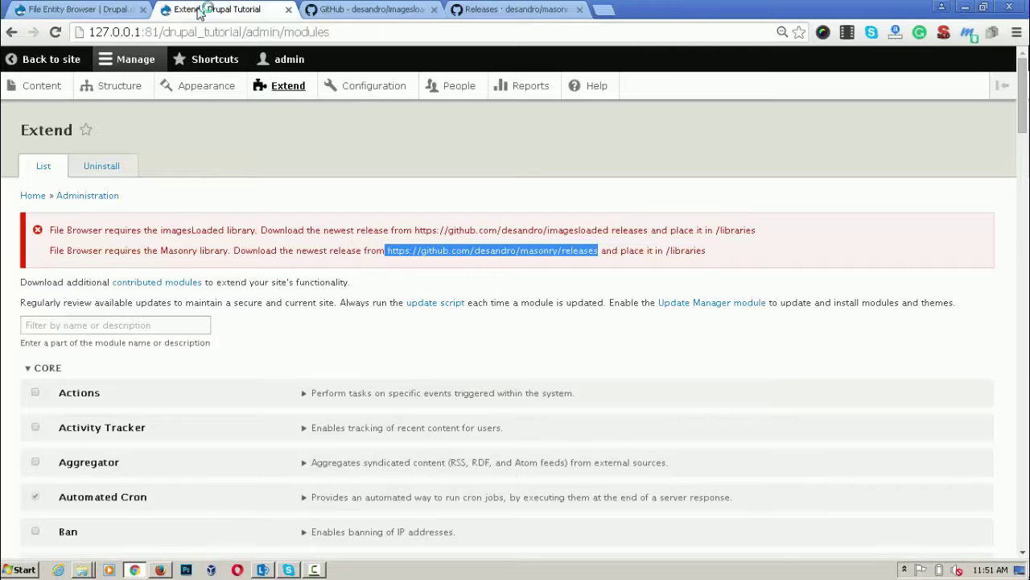
{"action": "left_click", "coordinate": [126, 322]}
{"action": "type", "text": "file"}
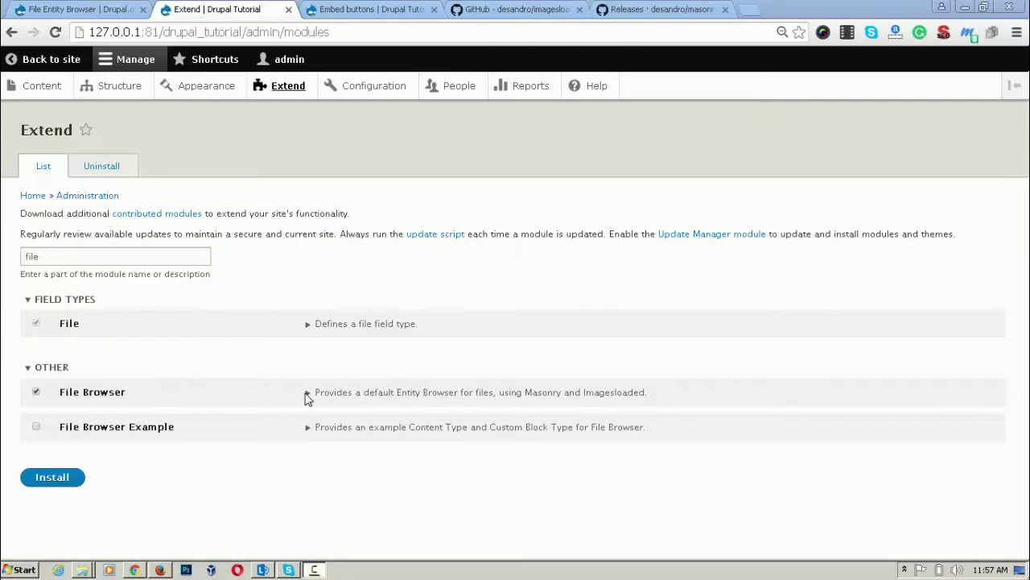
{"action": "left_click", "coordinate": [46, 487]}
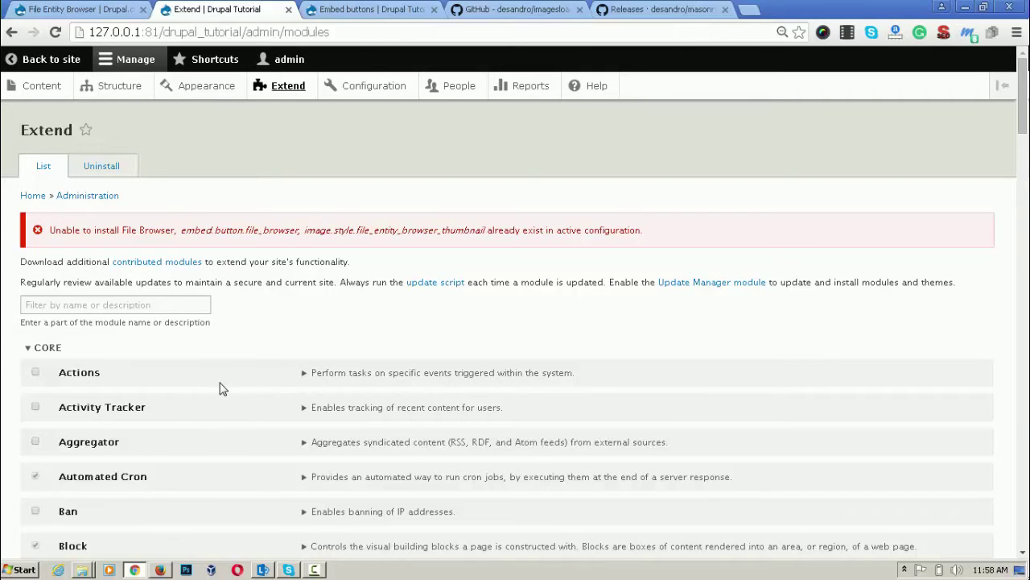
{"action": "left_click_drag", "start_coordinate": [181, 231], "coordinate": [300, 229]}
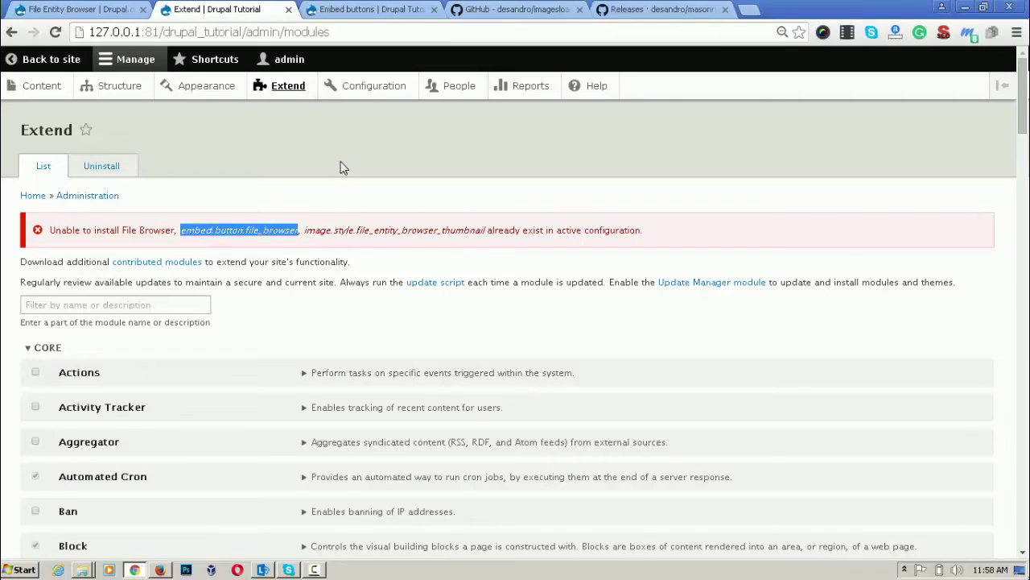
Step: Delete the File Browser embed button under Configuration > Text editor embed buttons
{"action": "right_click", "coordinate": [366, 94]}
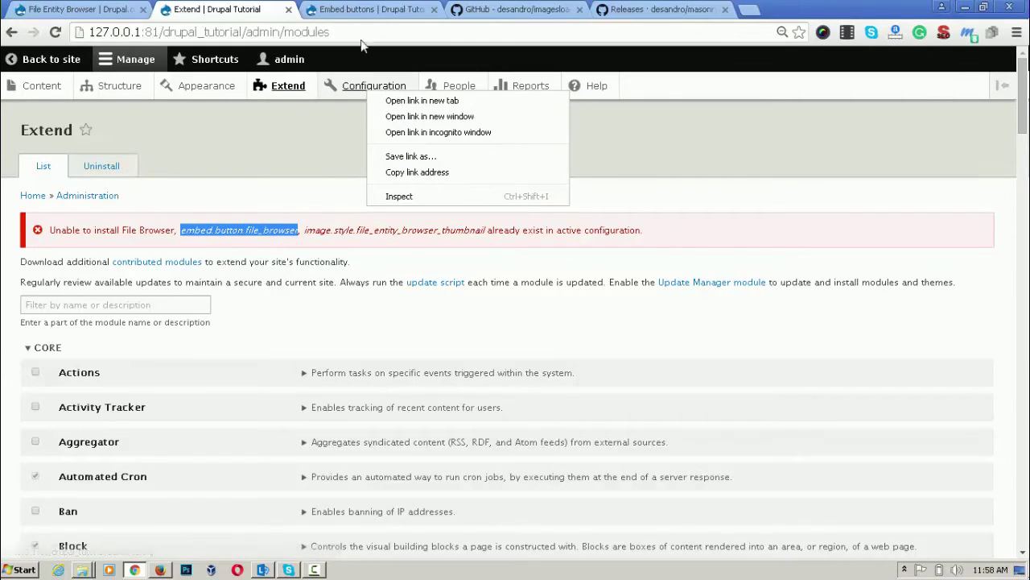
{"action": "left_click", "coordinate": [370, 14]}
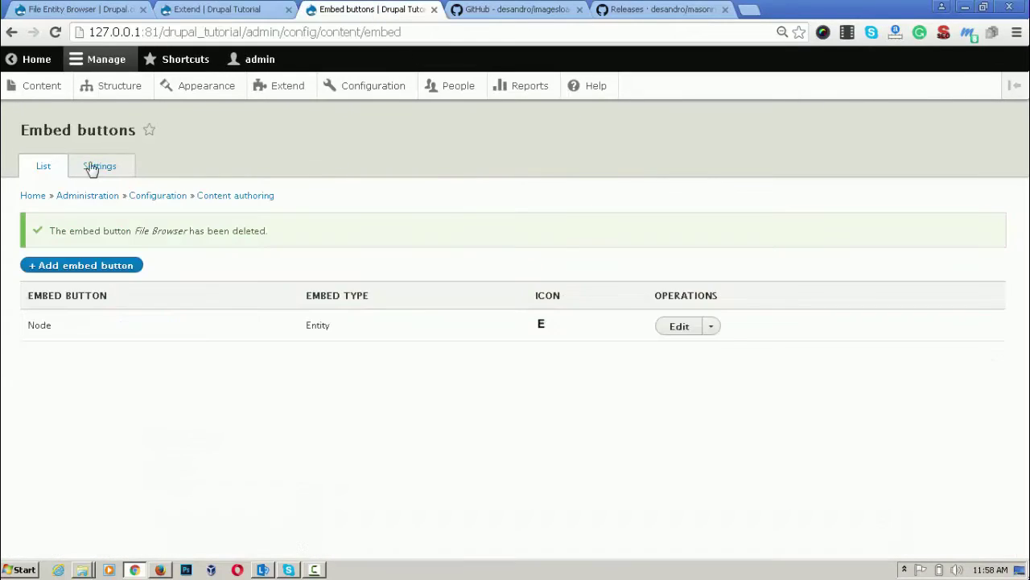
{"action": "left_click", "coordinate": [30, 174]}
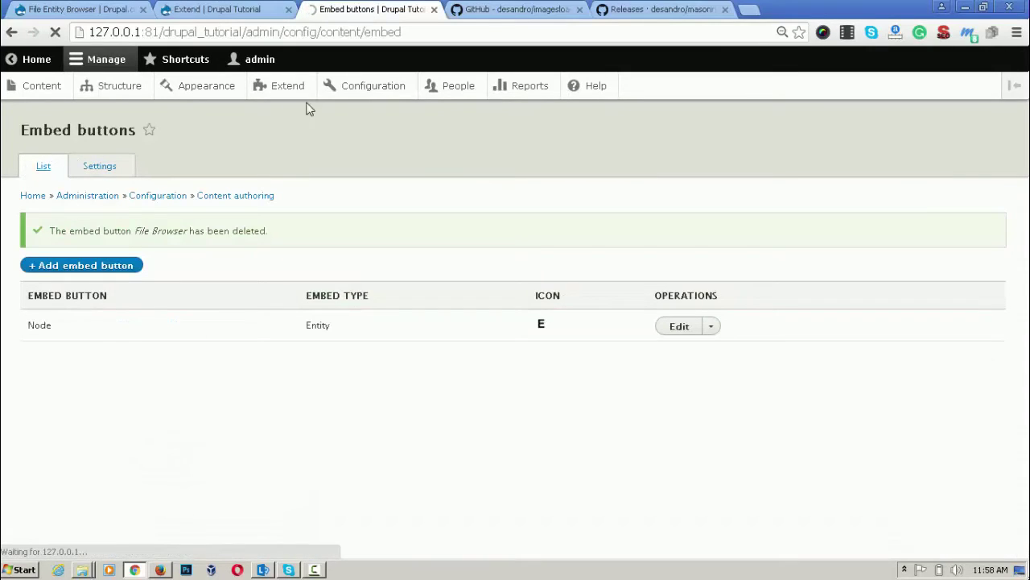
{"action": "left_click", "coordinate": [357, 103]}
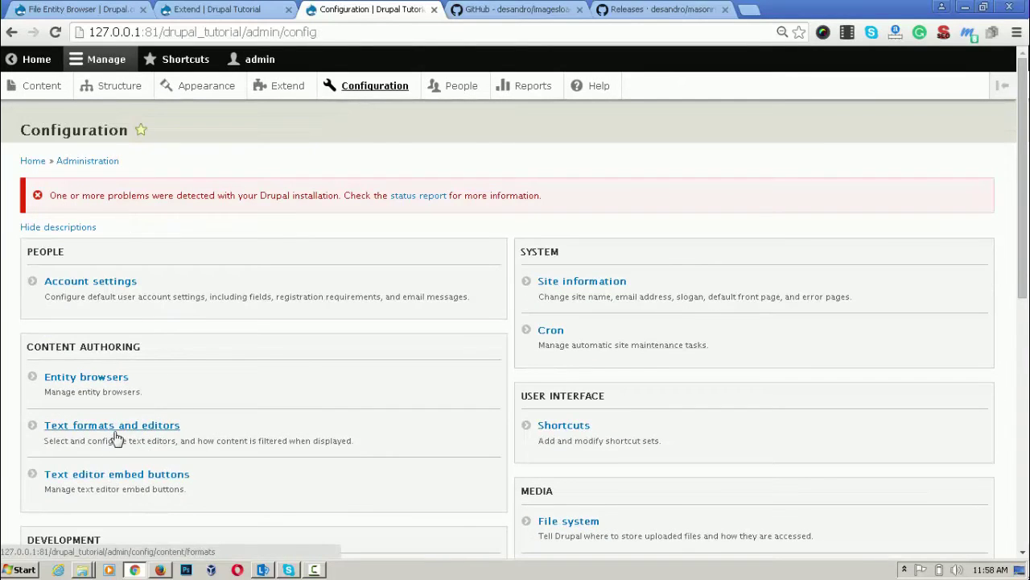
{"action": "left_click", "coordinate": [129, 480]}
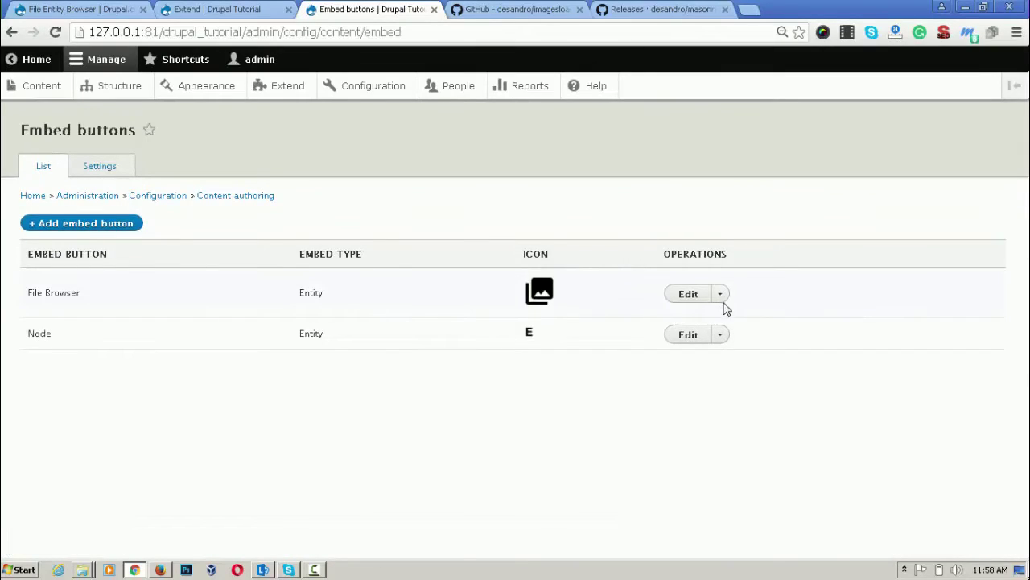
{"action": "left_click", "coordinate": [720, 296]}
{"action": "left_click", "coordinate": [695, 312]}
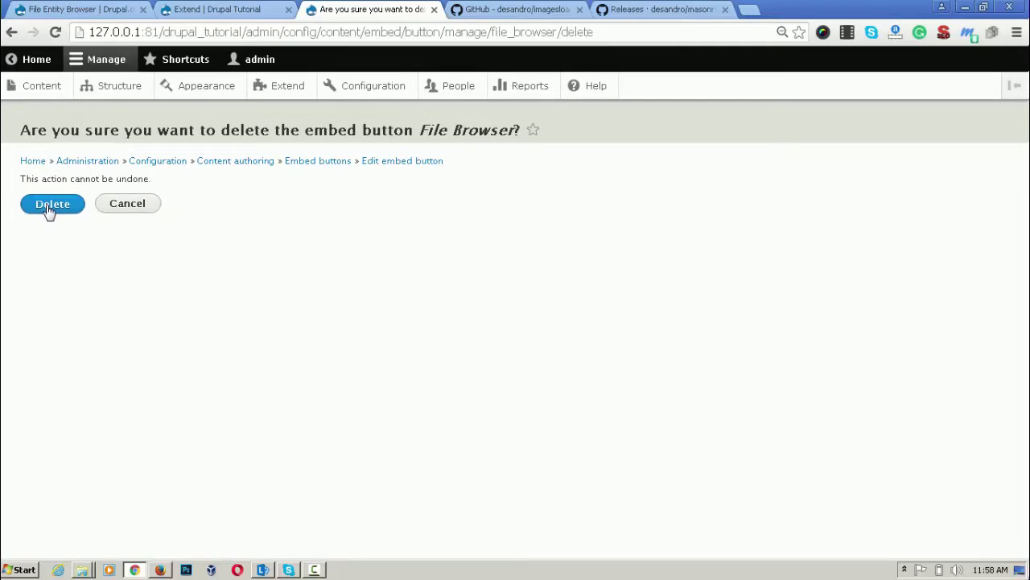
{"action": "left_click", "coordinate": [47, 209]}
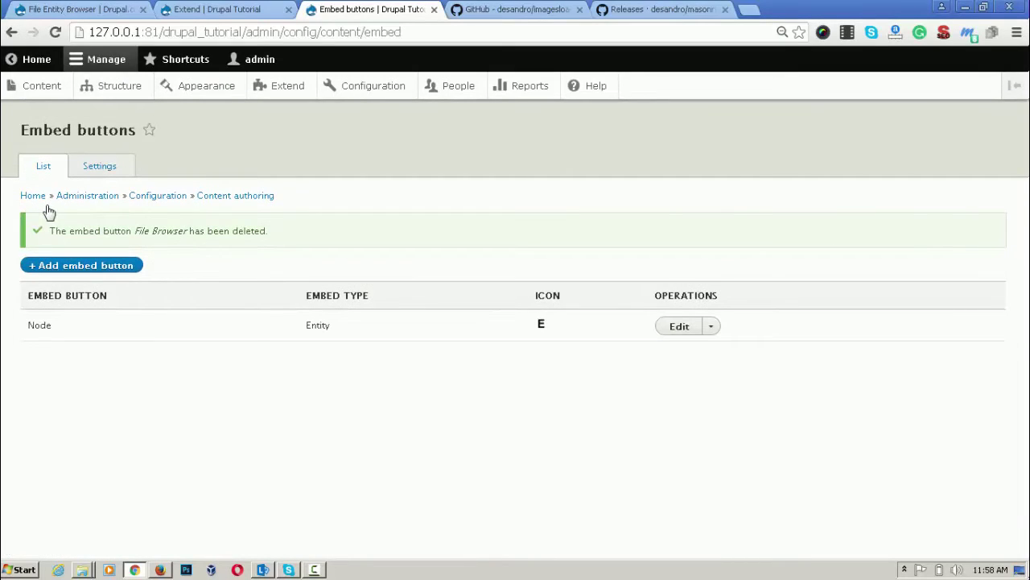
{"action": "left_click", "coordinate": [203, 8]}
Step: Delete the File Entity Browser thumbnail image style without a replacement style
{"action": "left_click_drag", "start_coordinate": [306, 230], "coordinate": [416, 233]}
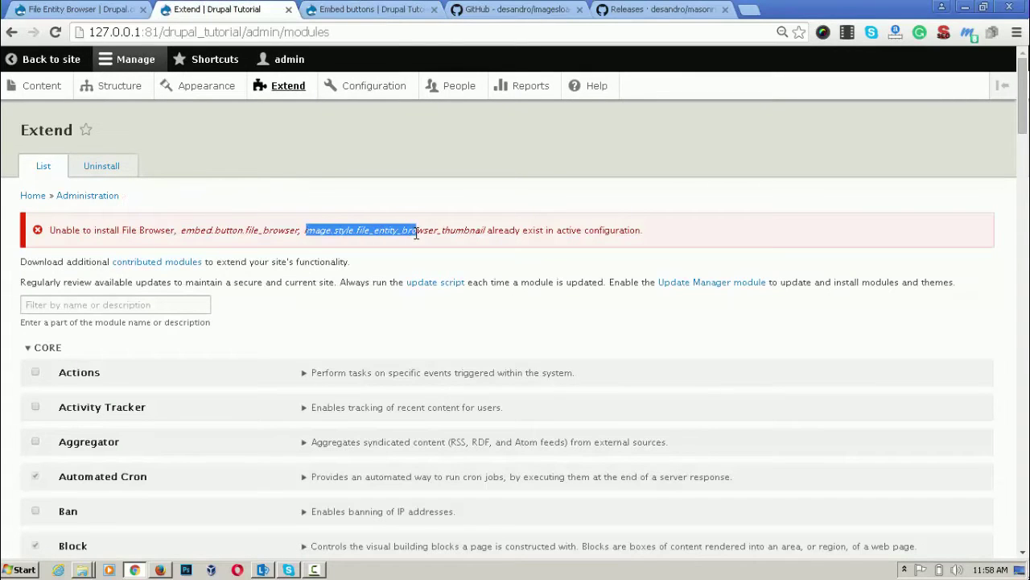
{"action": "left_click", "coordinate": [360, 9]}
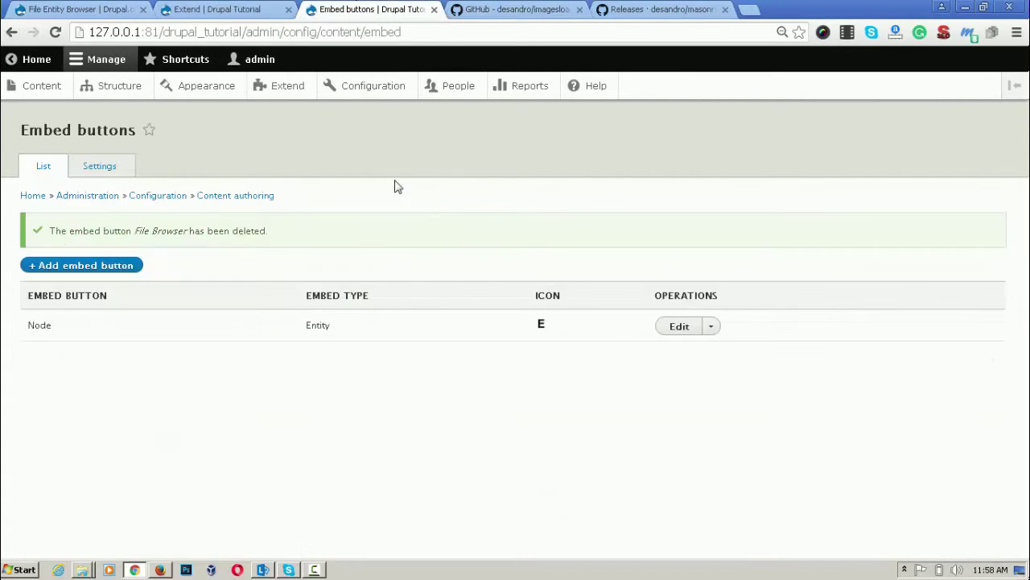
{"action": "left_click", "coordinate": [373, 86]}
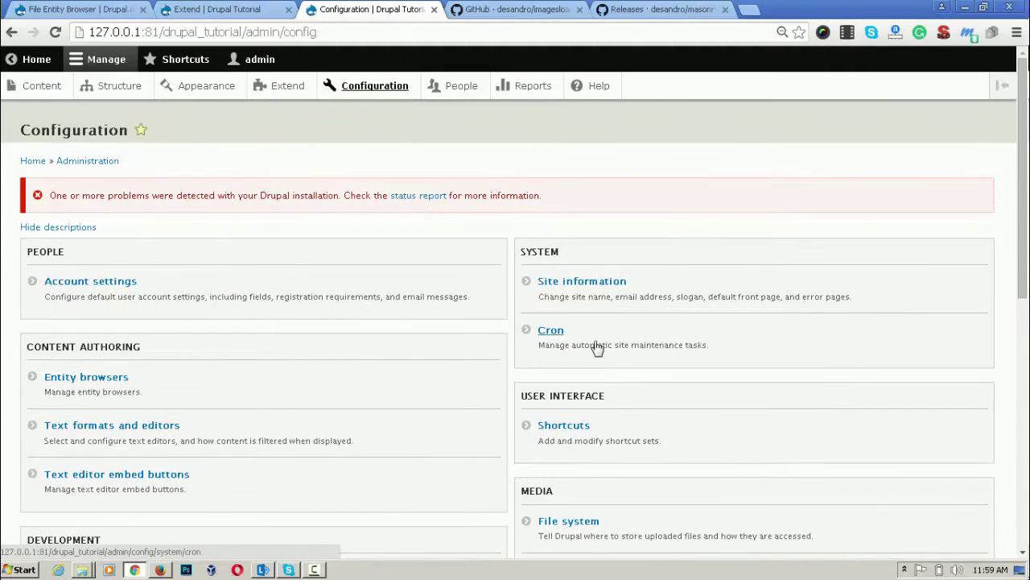
{"action": "scroll", "coordinate": [600, 338], "scroll_direction": "down", "scroll_amount": 1}
{"action": "scroll", "coordinate": [596, 346], "scroll_direction": "down", "scroll_amount": 3}
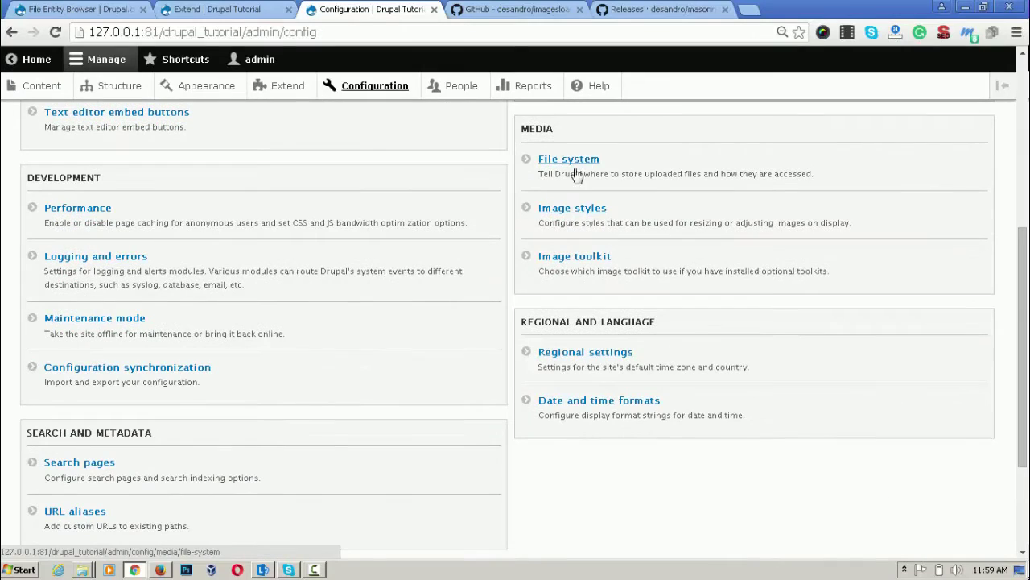
{"action": "left_click", "coordinate": [576, 211]}
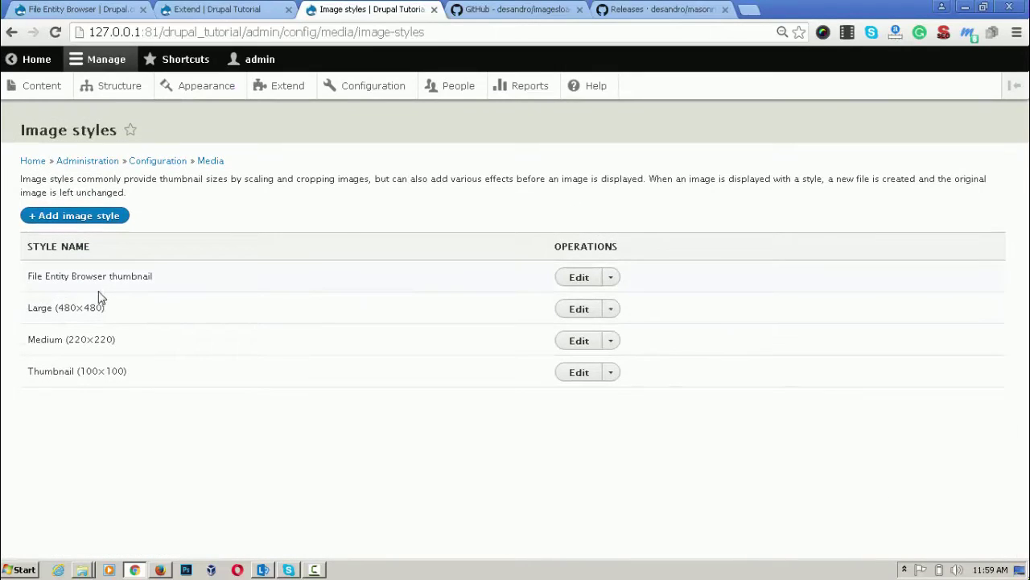
{"action": "left_click", "coordinate": [610, 282]}
{"action": "left_click", "coordinate": [582, 298]}
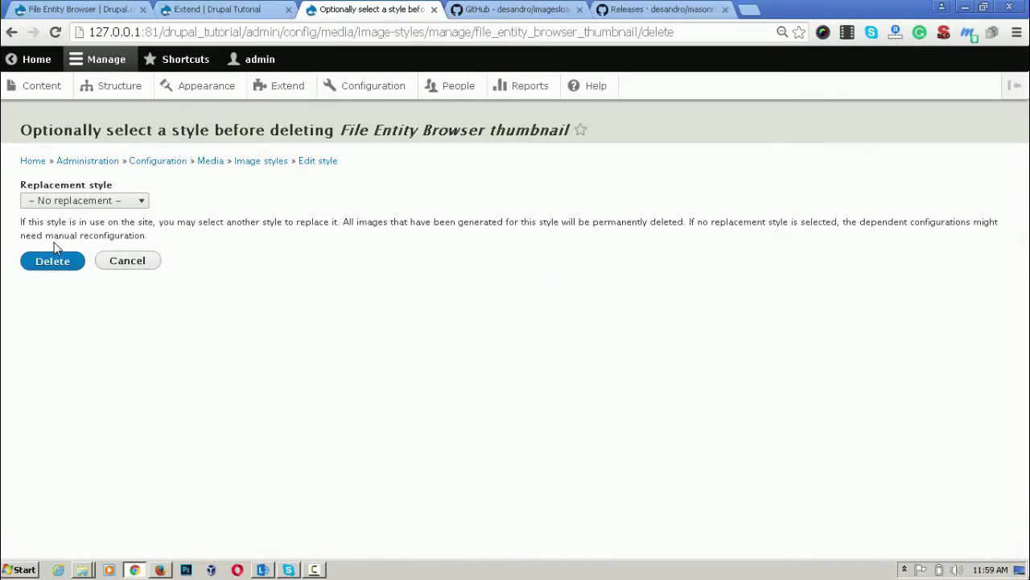
{"action": "left_click", "coordinate": [62, 266]}
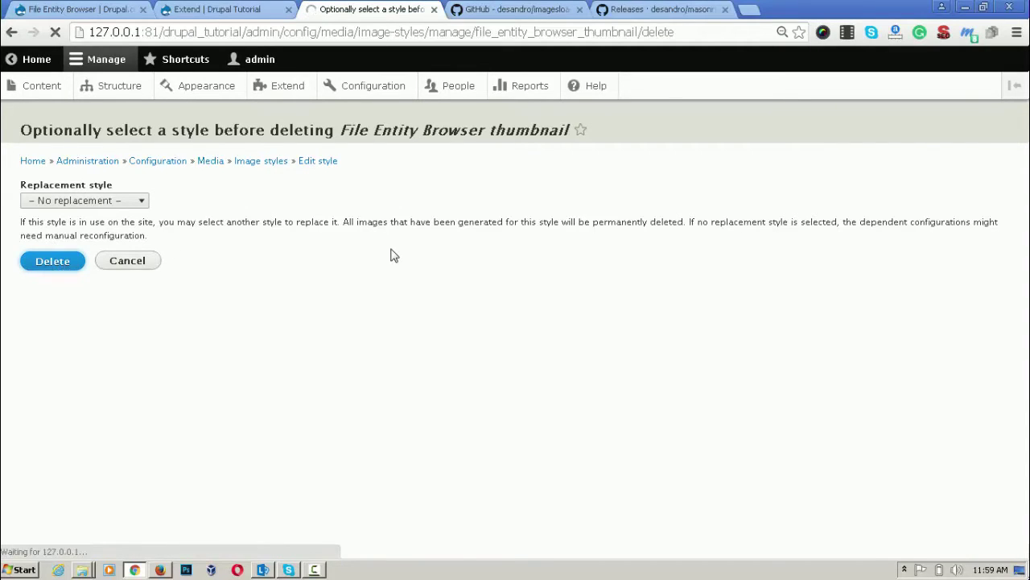
{"action": "left_click", "coordinate": [216, 11]}
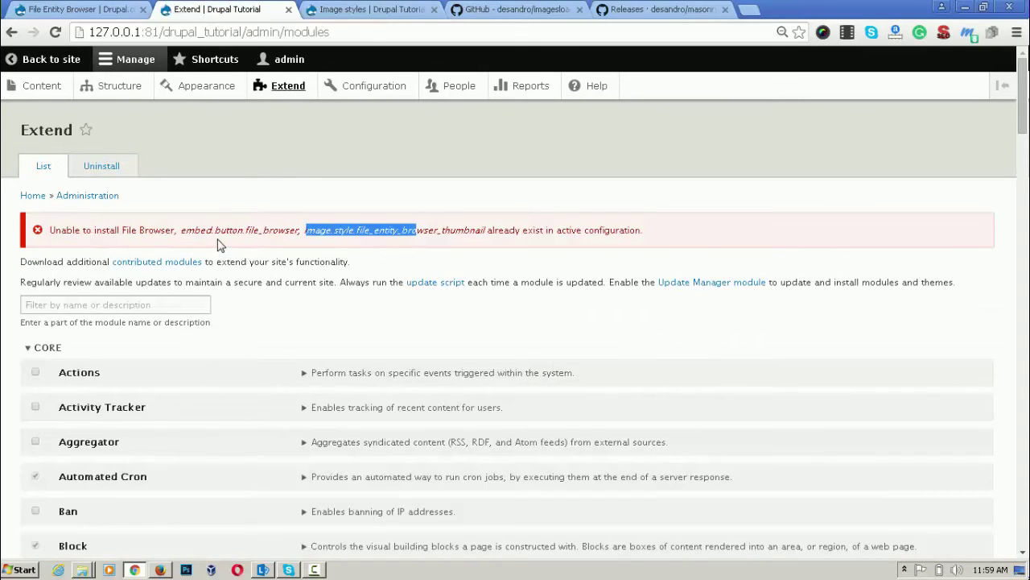
Step: Filter the module list by 'file' and install the File Browser module
{"action": "scroll", "coordinate": [221, 246], "scroll_direction": "down", "scroll_amount": 1}
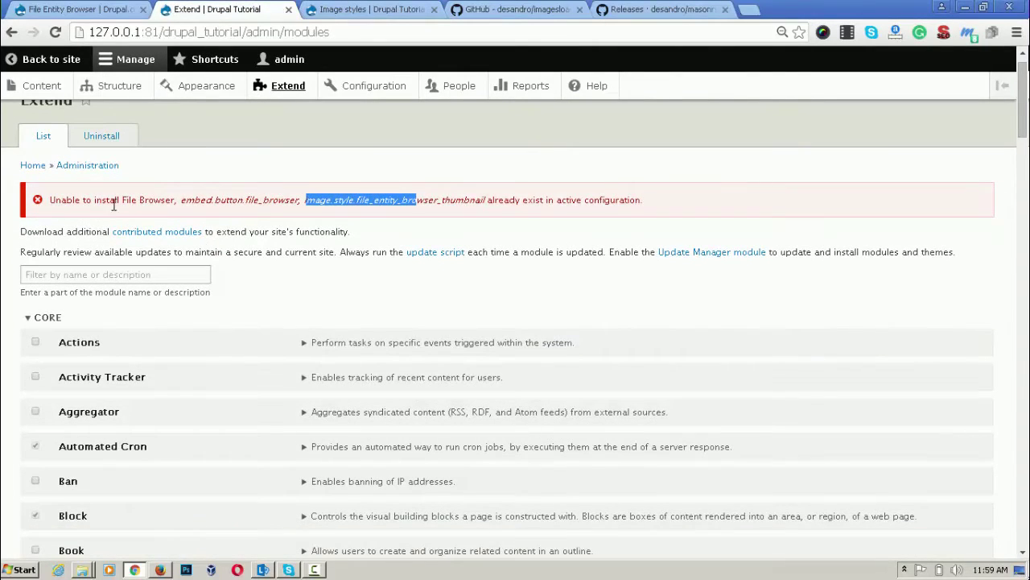
{"action": "left_click", "coordinate": [67, 278]}
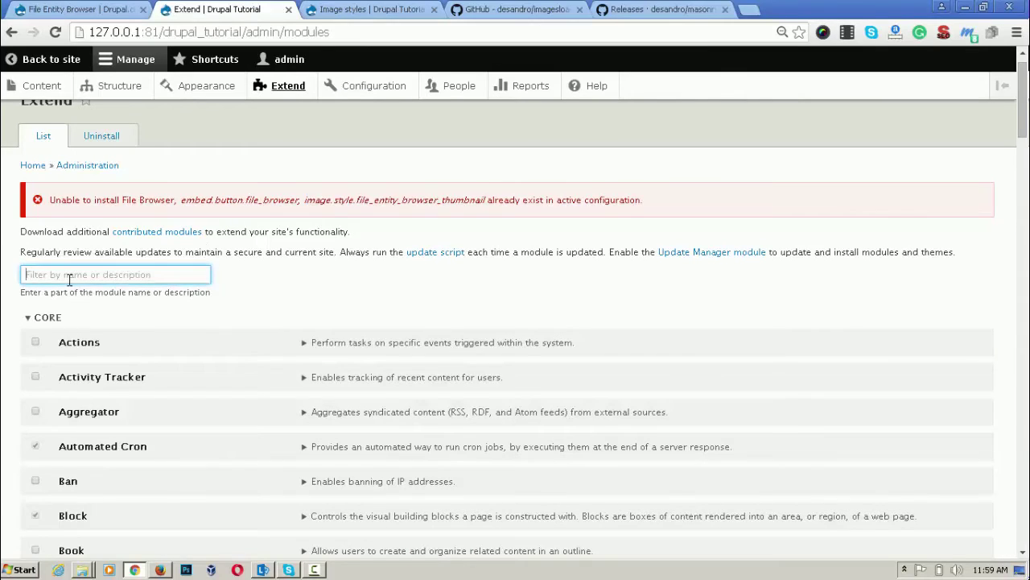
{"action": "type", "text": "file"}
{"action": "left_click", "coordinate": [36, 416]}
{"action": "left_click", "coordinate": [64, 507]}
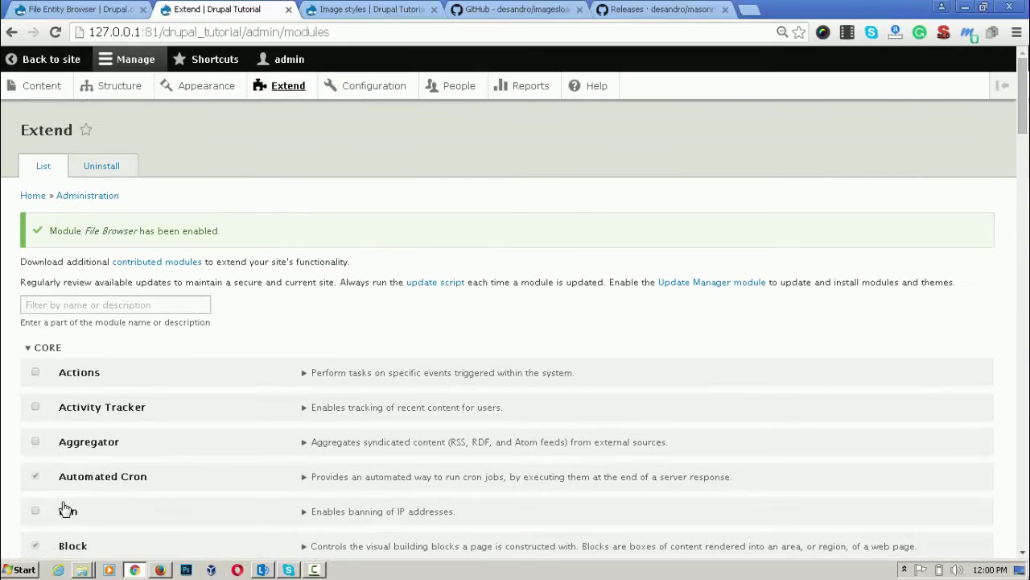
Step: Return to the top of the Extend page and open the Content admin page in a new tab
{"action": "scroll", "coordinate": [64, 507], "scroll_direction": "down", "scroll_amount": 6}
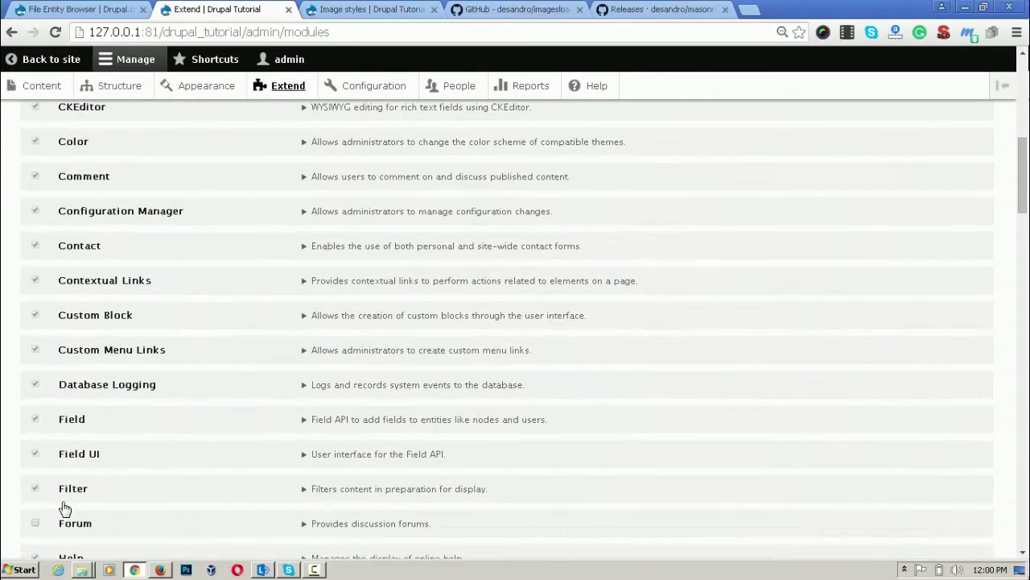
{"action": "scroll", "coordinate": [65, 507], "scroll_direction": "down", "scroll_amount": 20}
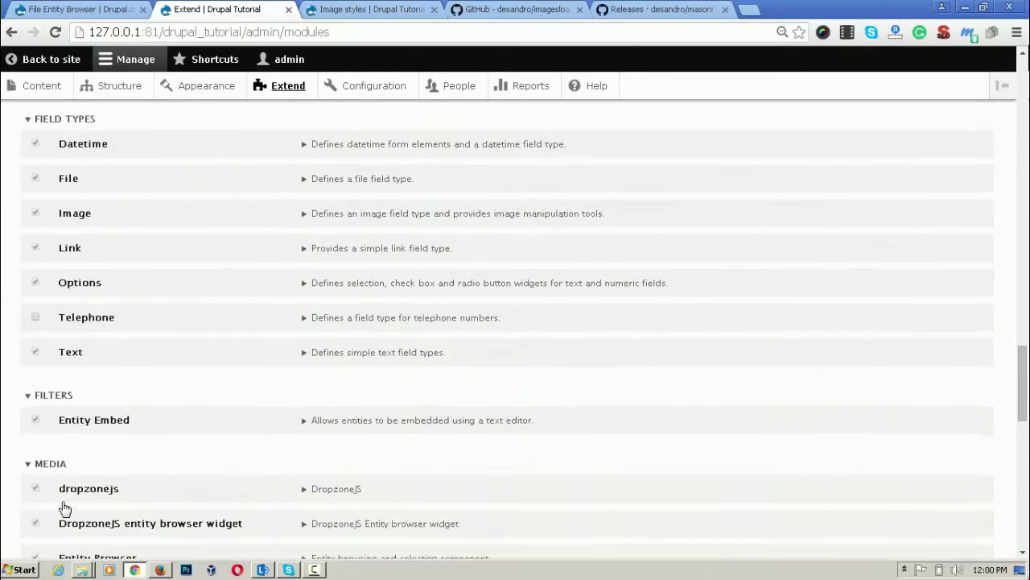
{"action": "scroll", "coordinate": [64, 507], "scroll_direction": "up", "scroll_amount": 20}
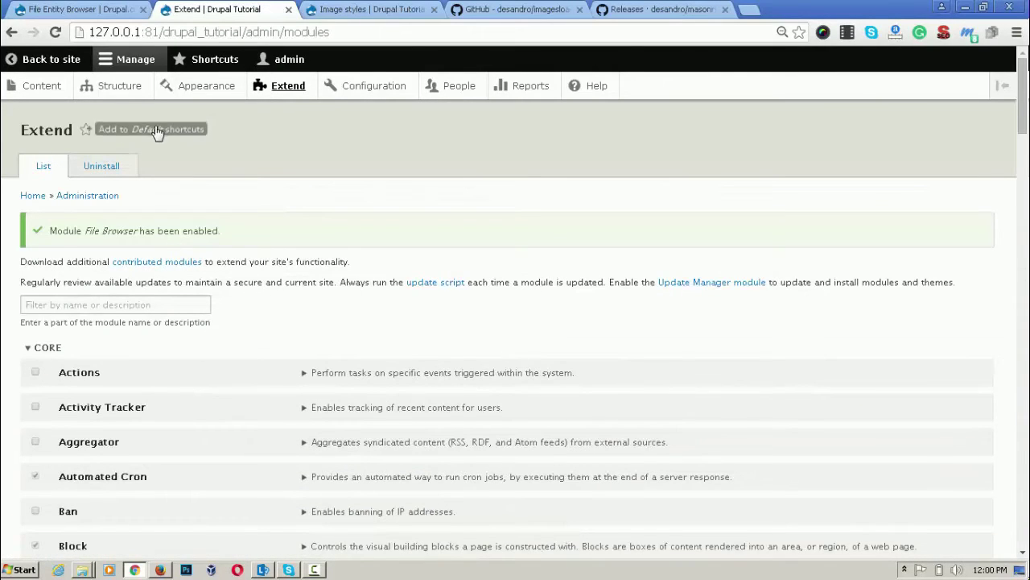
{"action": "right_click", "coordinate": [41, 86]}
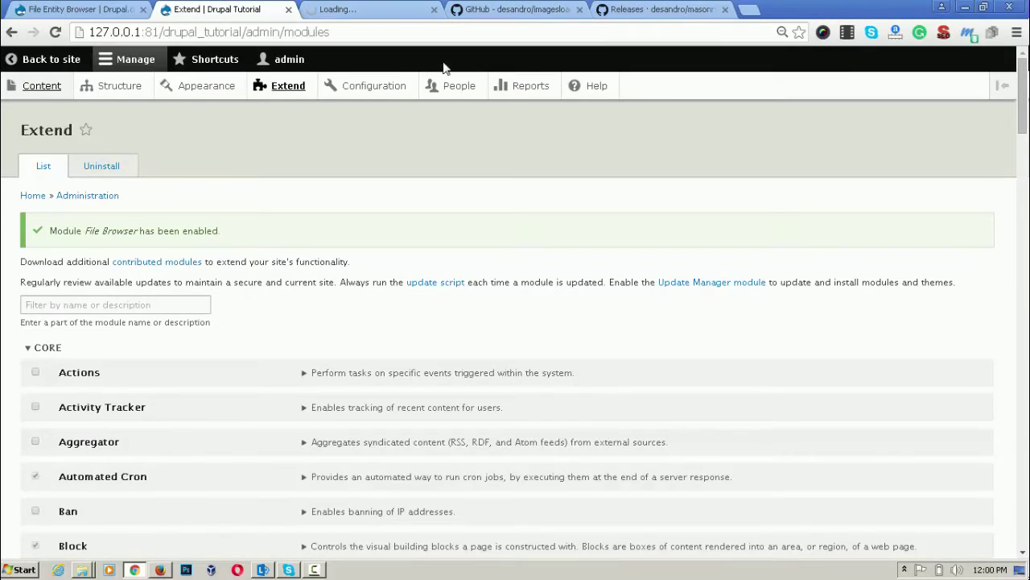
Step: Add a new Article from the Content tab and switch its body format to Full HTML
{"action": "left_click", "coordinate": [362, 9]}
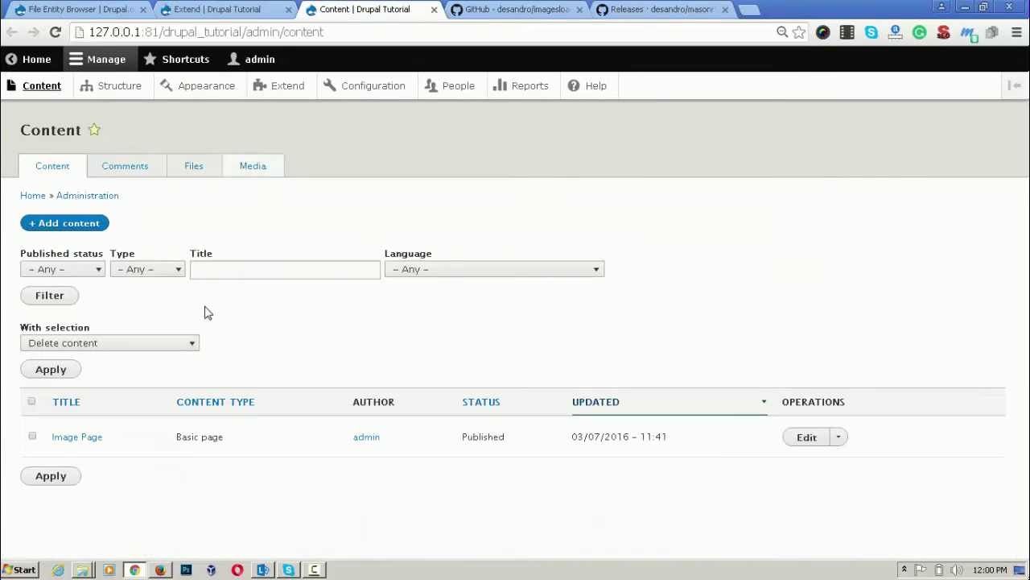
{"action": "left_click", "coordinate": [87, 228]}
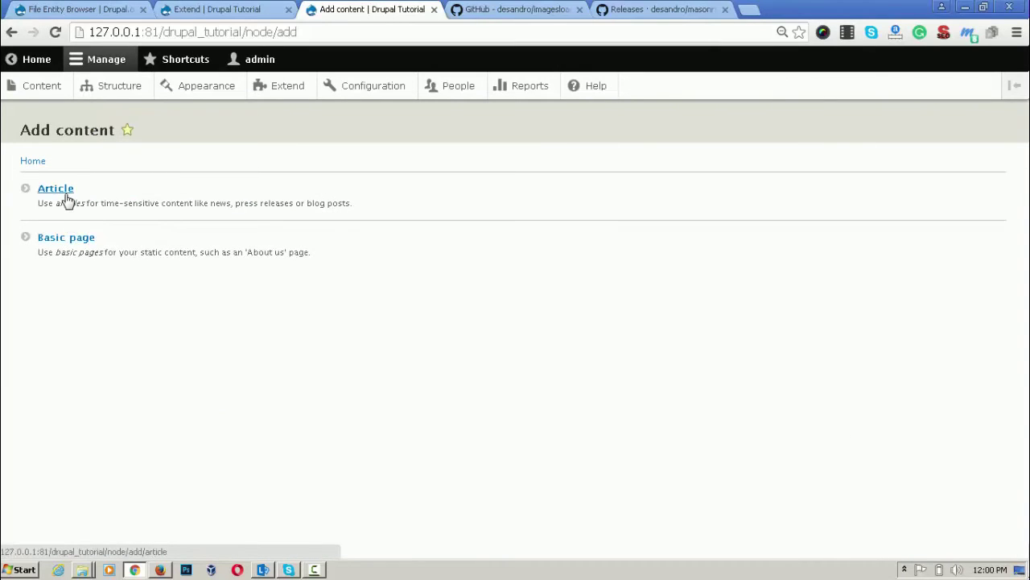
{"action": "left_click", "coordinate": [67, 198]}
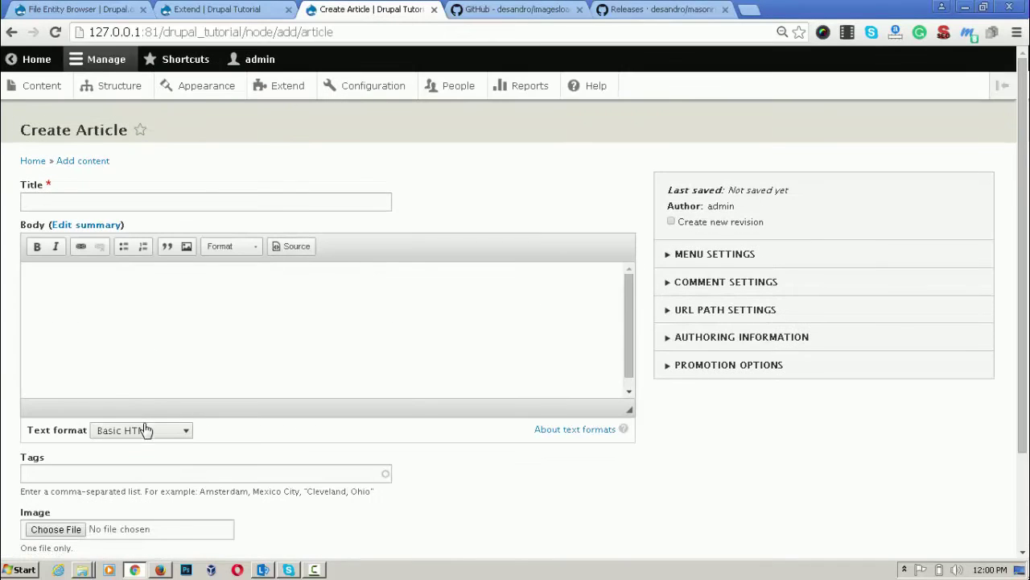
{"action": "left_click", "coordinate": [145, 431]}
{"action": "left_click", "coordinate": [121, 472]}
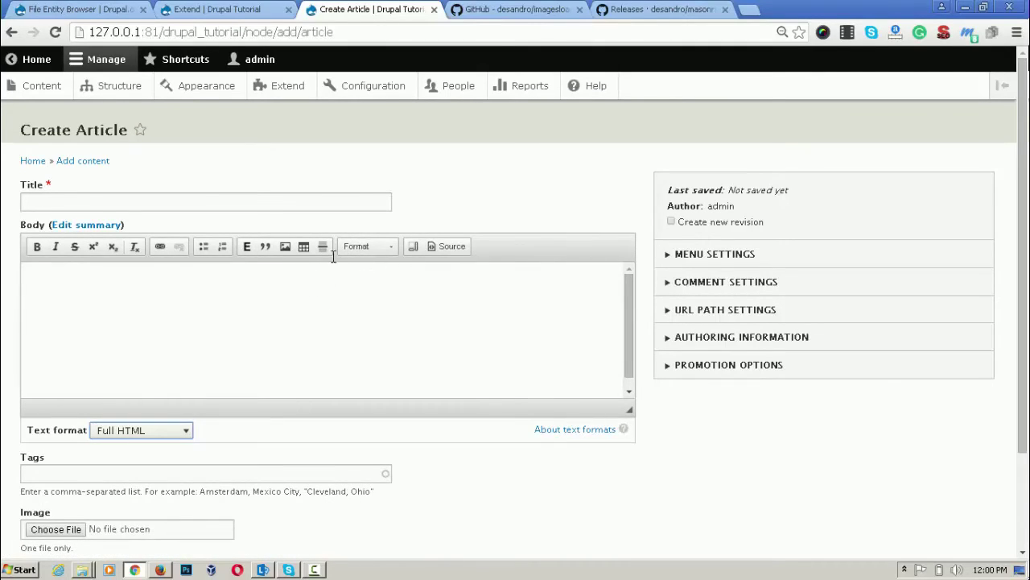
Step: From the Configuration page, open Text editor embed buttons in a new tab and switch to it
{"action": "left_click", "coordinate": [254, 11]}
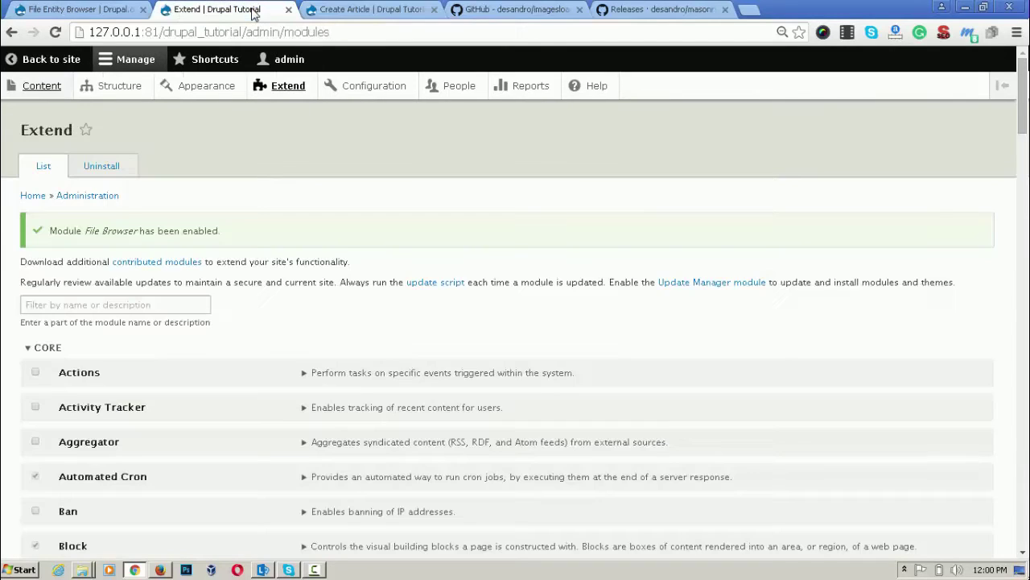
{"action": "left_click", "coordinate": [350, 8]}
{"action": "left_click", "coordinate": [240, 10]}
{"action": "left_click", "coordinate": [369, 88]}
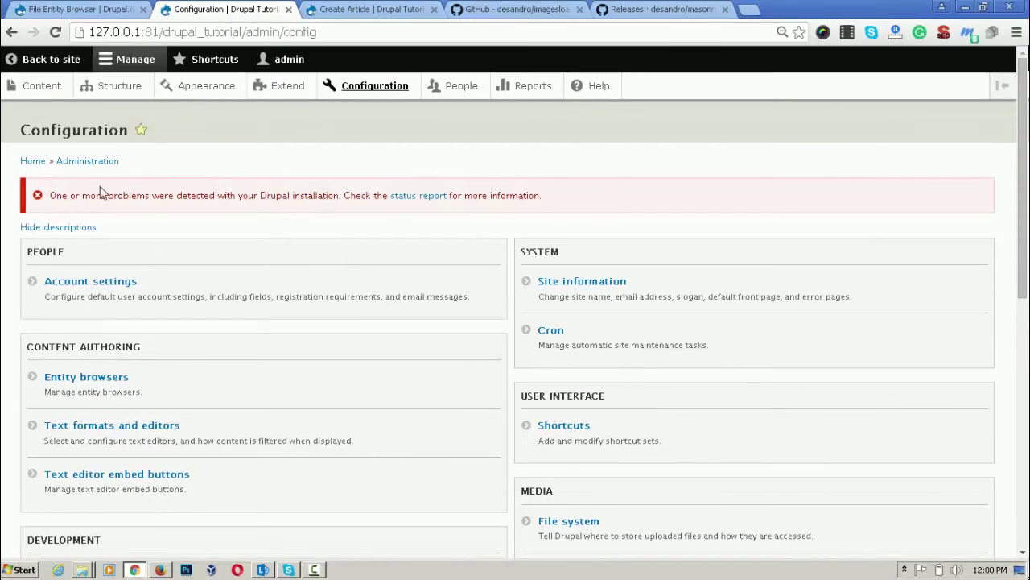
{"action": "scroll", "coordinate": [293, 216], "scroll_direction": "down", "scroll_amount": 1}
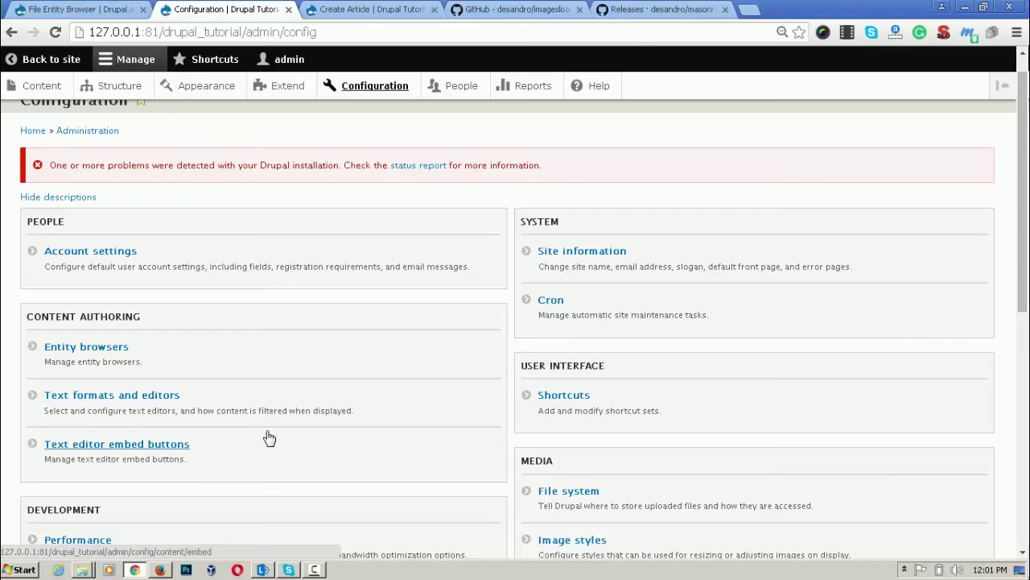
{"action": "right_click", "coordinate": [184, 450]}
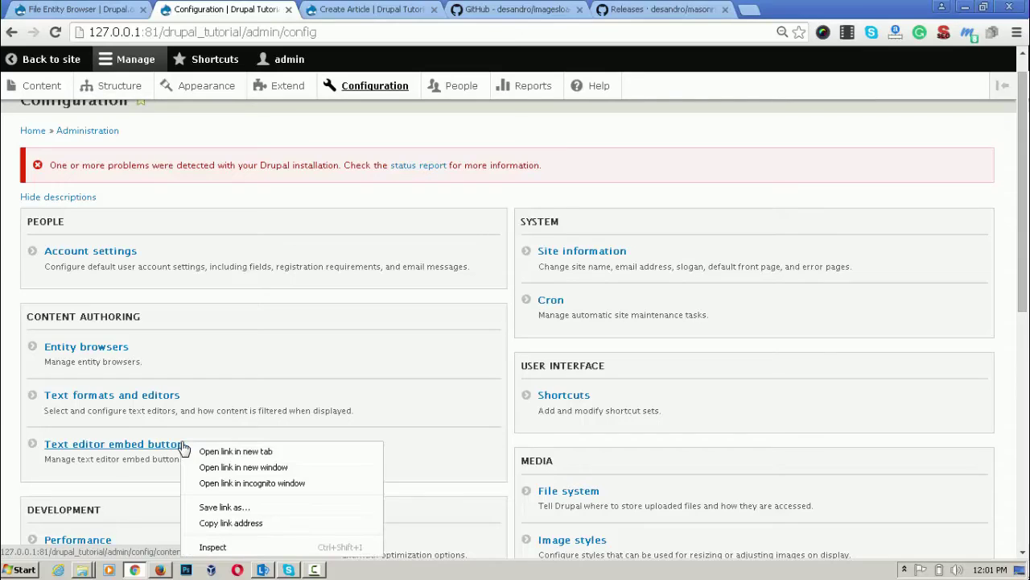
{"action": "left_click", "coordinate": [209, 451]}
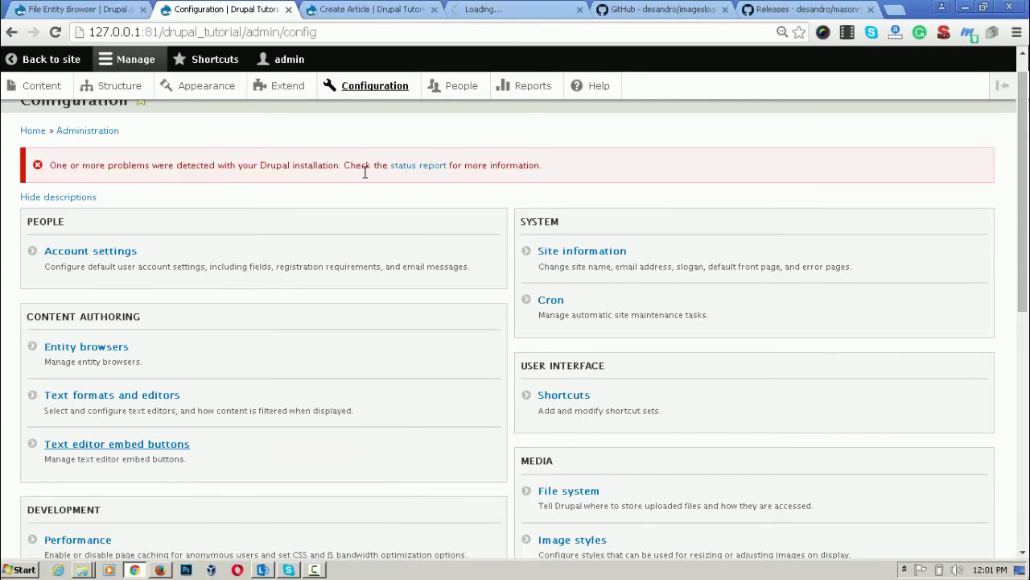
{"action": "left_click", "coordinate": [497, 11]}
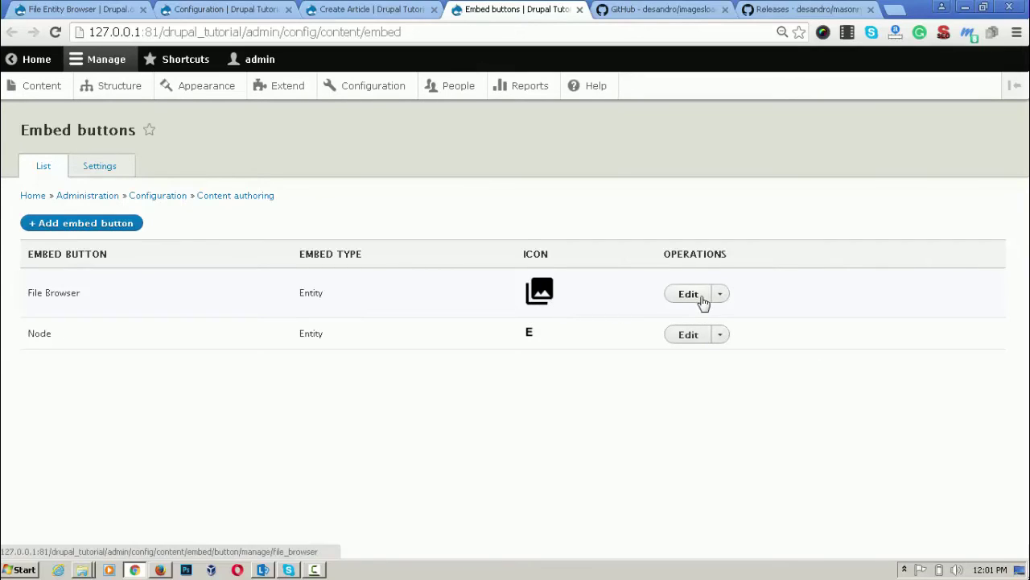
Step: Open the File Browser embed button's edit form and look through its settings
{"action": "left_click", "coordinate": [691, 298]}
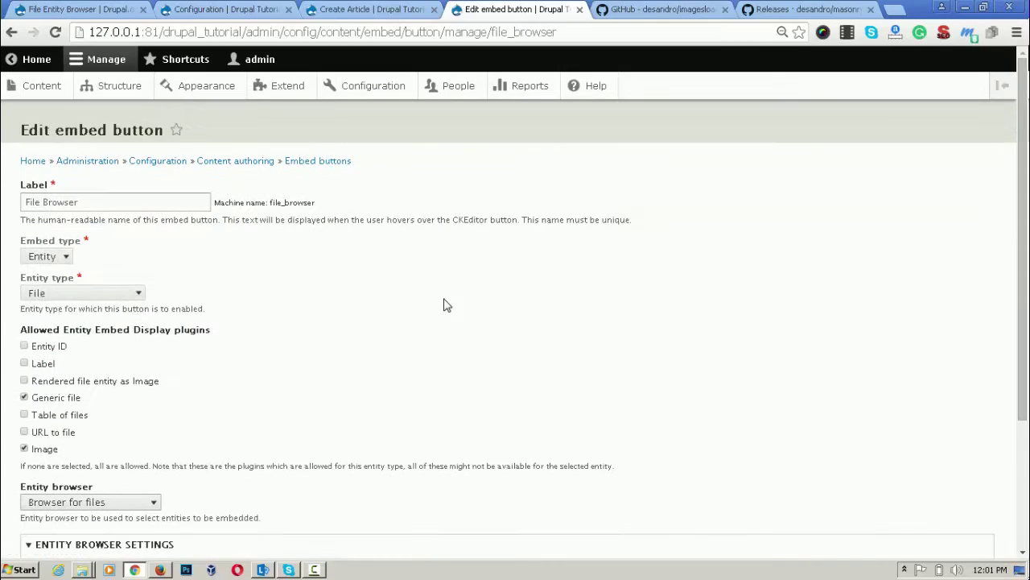
{"action": "scroll", "coordinate": [250, 333], "scroll_direction": "down", "scroll_amount": 3}
{"action": "scroll", "coordinate": [402, 453], "scroll_direction": "down", "scroll_amount": 3}
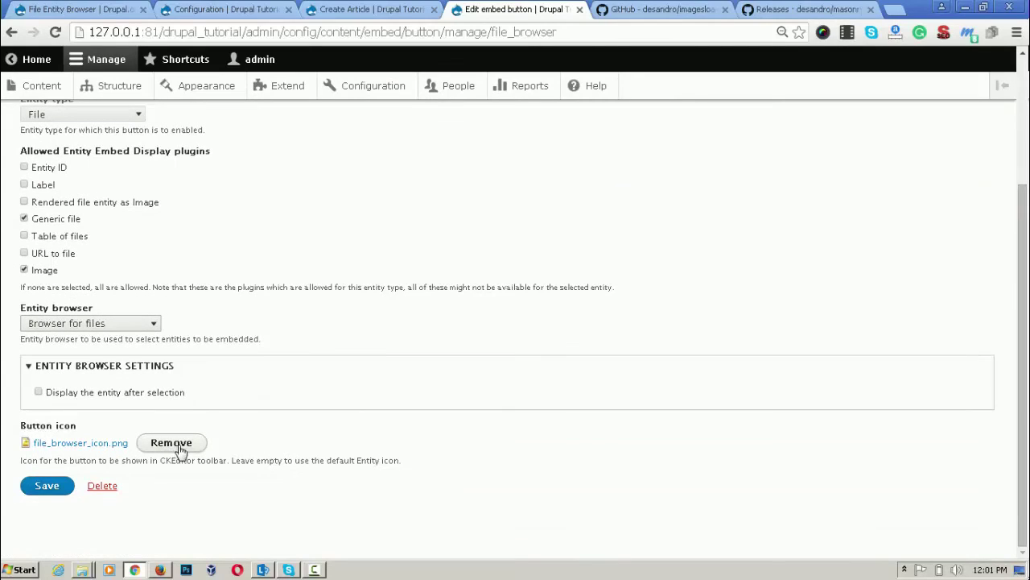
{"action": "scroll", "coordinate": [203, 477], "scroll_direction": "up", "scroll_amount": 6}
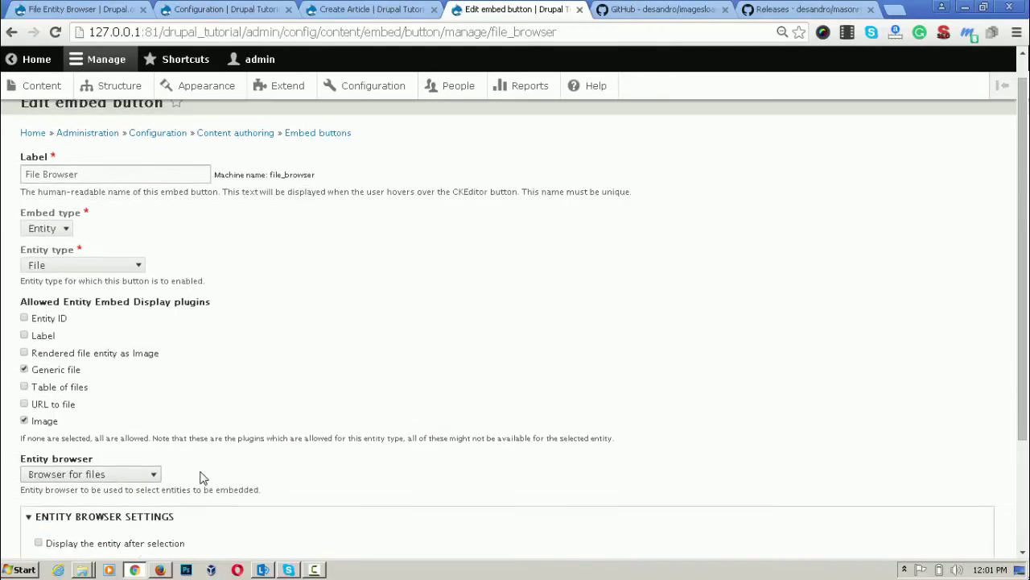
{"action": "scroll", "coordinate": [202, 478], "scroll_direction": "down", "scroll_amount": 6}
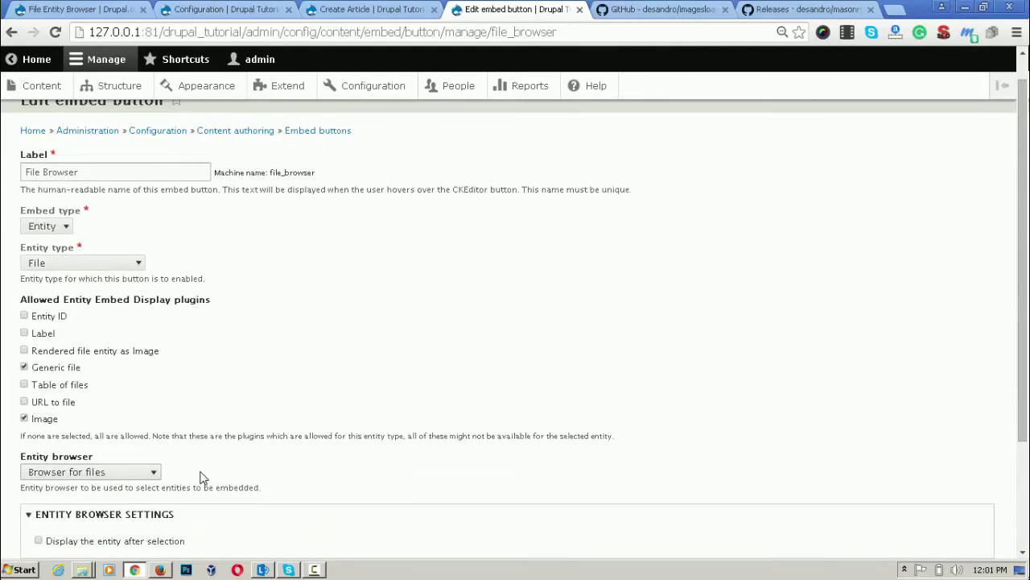
{"action": "scroll", "coordinate": [203, 477], "scroll_direction": "up", "scroll_amount": 6}
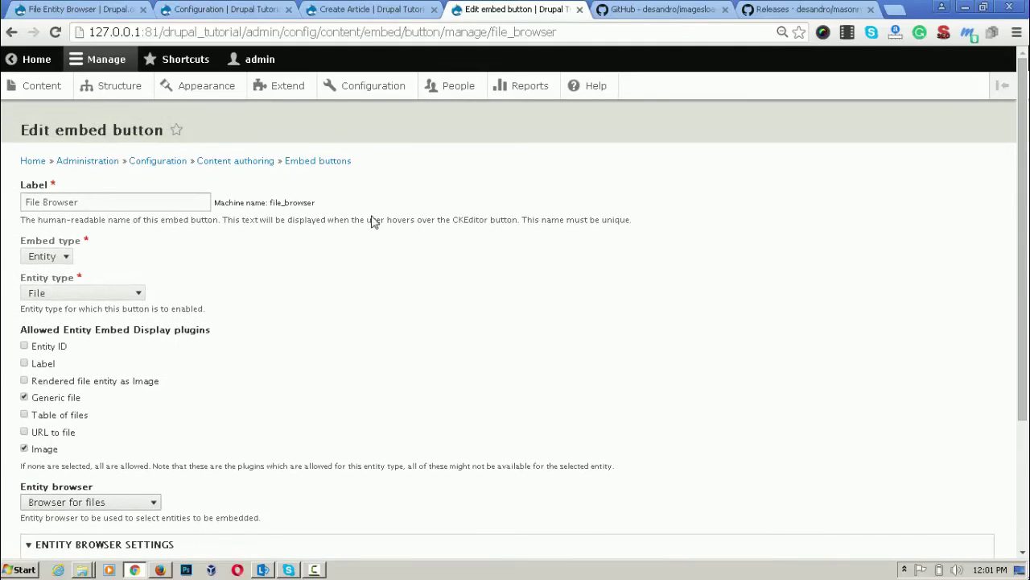
Step: Go to Configuration > Text formats and editors and open the Full HTML format's configuration
{"action": "left_click", "coordinate": [394, 9]}
{"action": "left_click", "coordinate": [509, 9]}
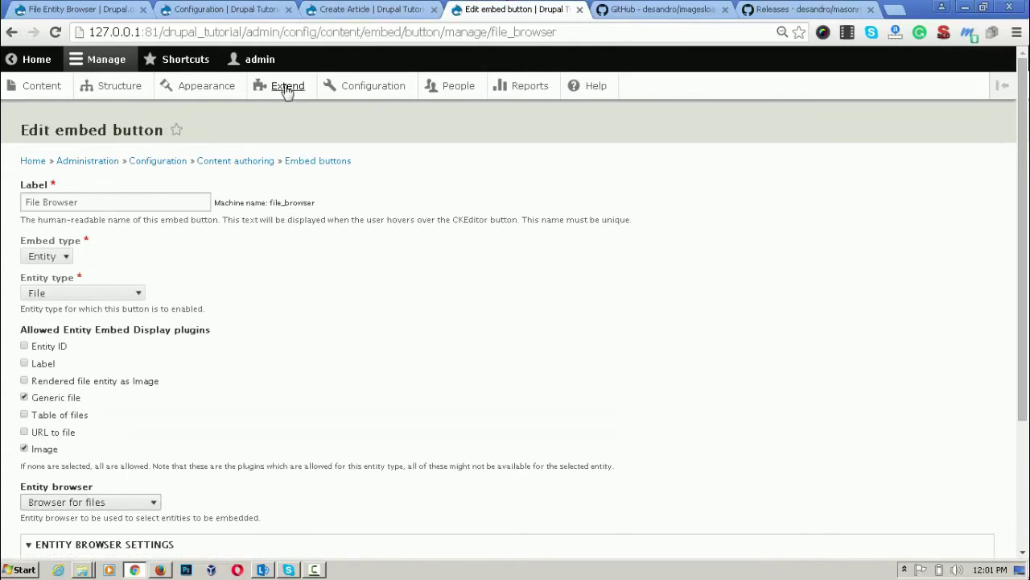
{"action": "left_click", "coordinate": [373, 86]}
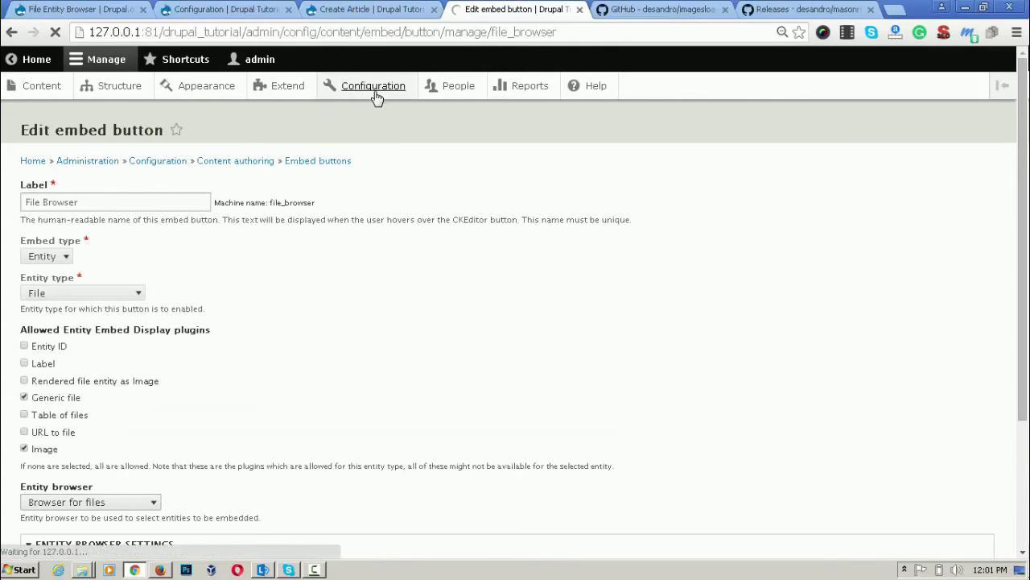
{"action": "scroll", "coordinate": [377, 96], "scroll_direction": "down", "scroll_amount": 1}
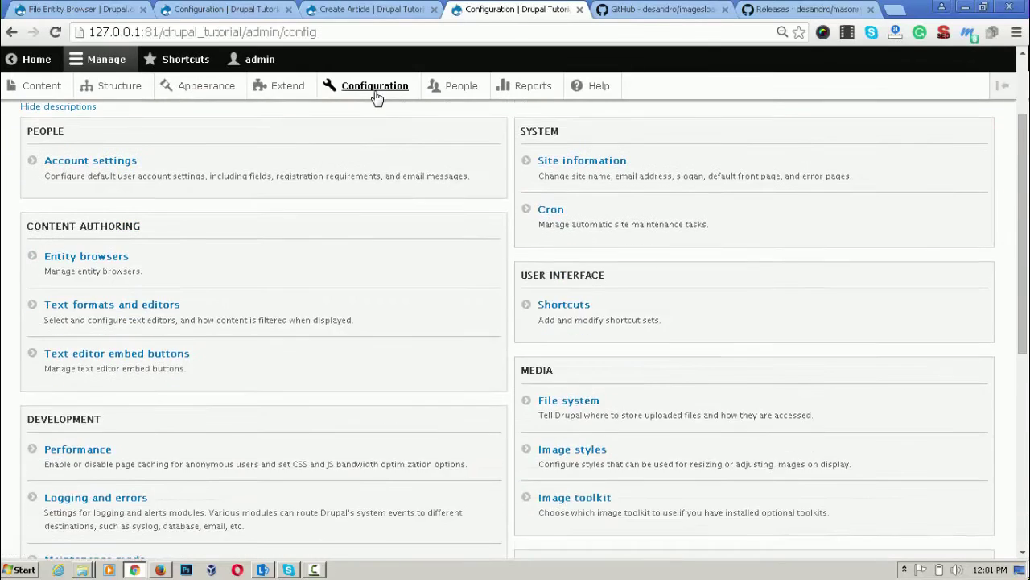
{"action": "left_click", "coordinate": [153, 277]}
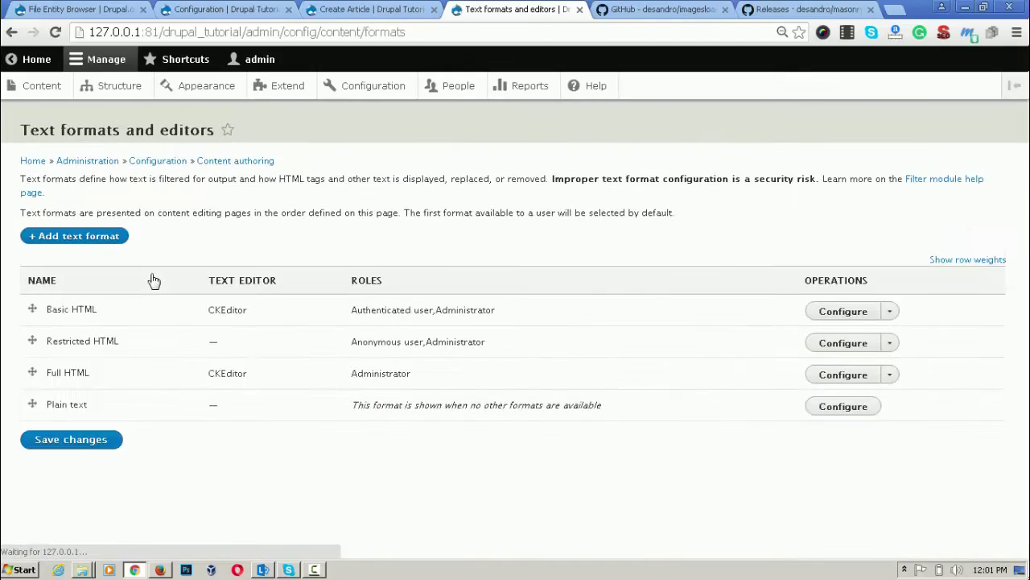
{"action": "left_click", "coordinate": [833, 378]}
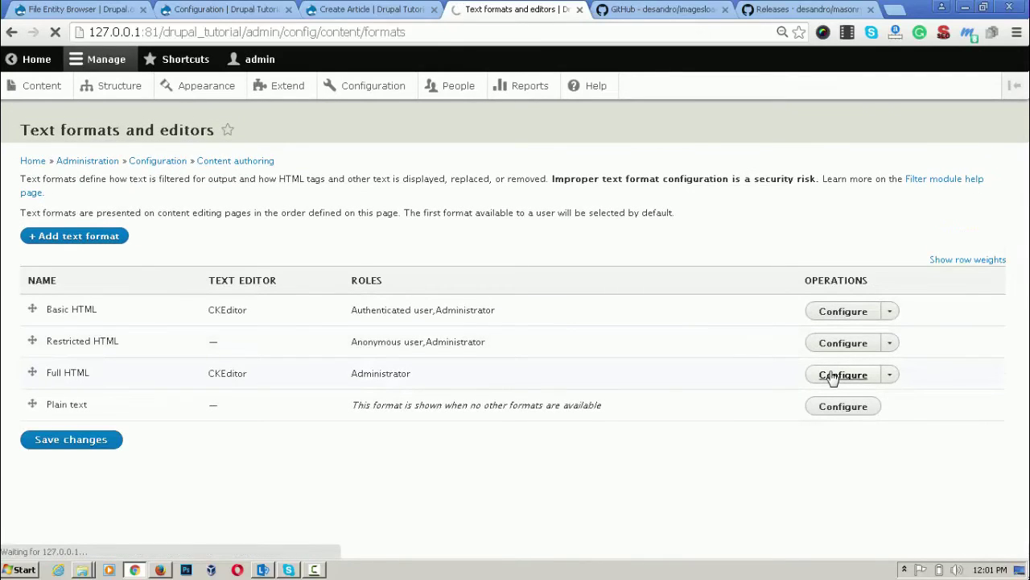
Step: Drag the File Browser button into the Media group of Full HTML's active toolbar and save
{"action": "scroll", "coordinate": [833, 378], "scroll_direction": "down", "scroll_amount": 5}
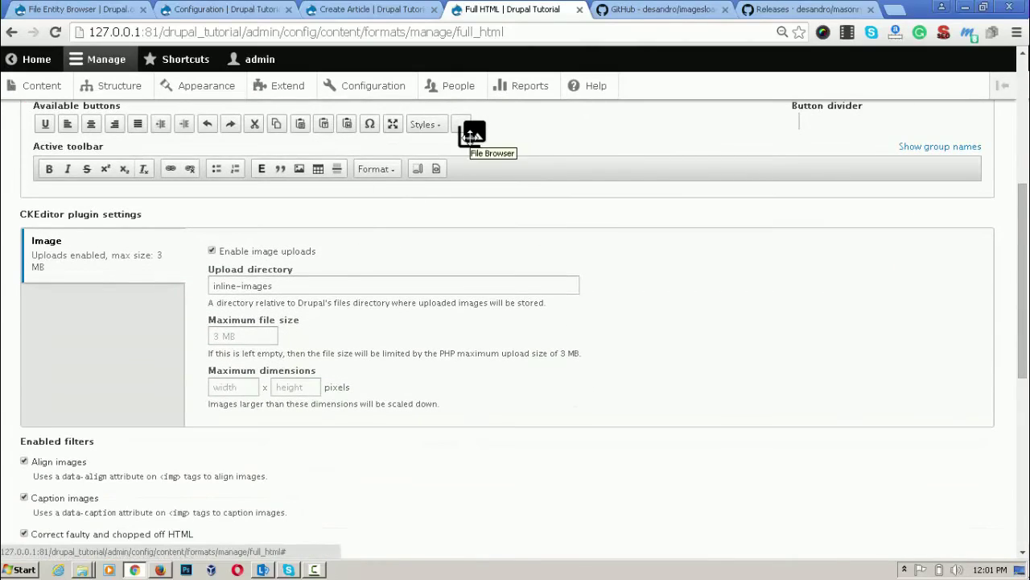
{"action": "left_click_drag", "start_coordinate": [477, 139], "coordinate": [329, 196]}
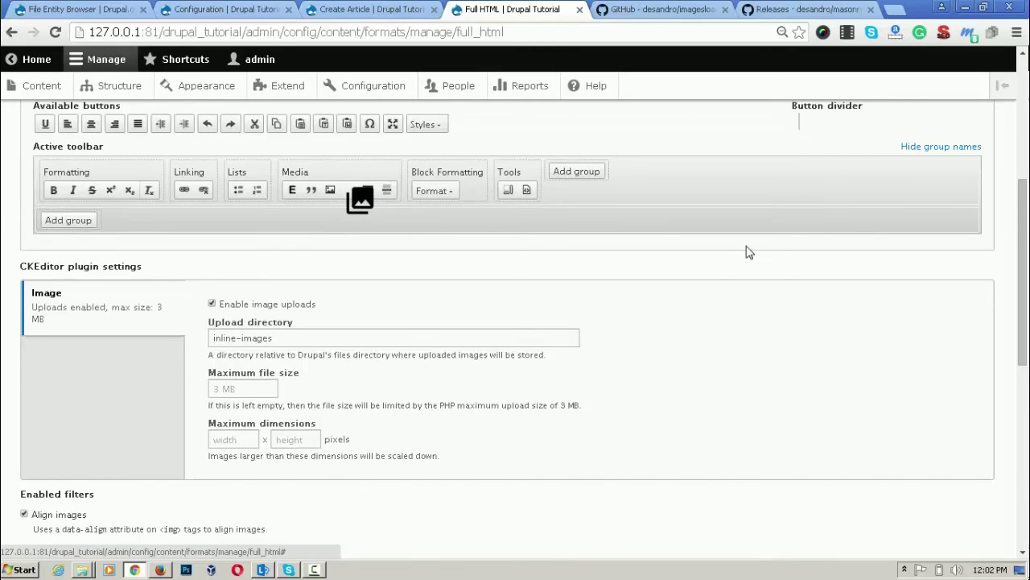
{"action": "left_click_drag", "start_coordinate": [1021, 254], "coordinate": [1017, 434]}
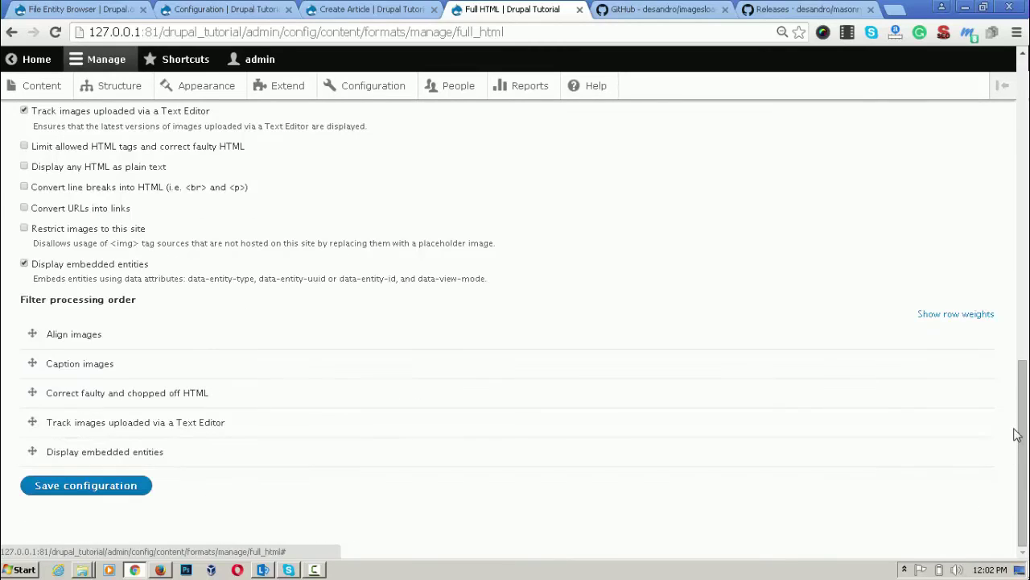
{"action": "left_click", "coordinate": [76, 492]}
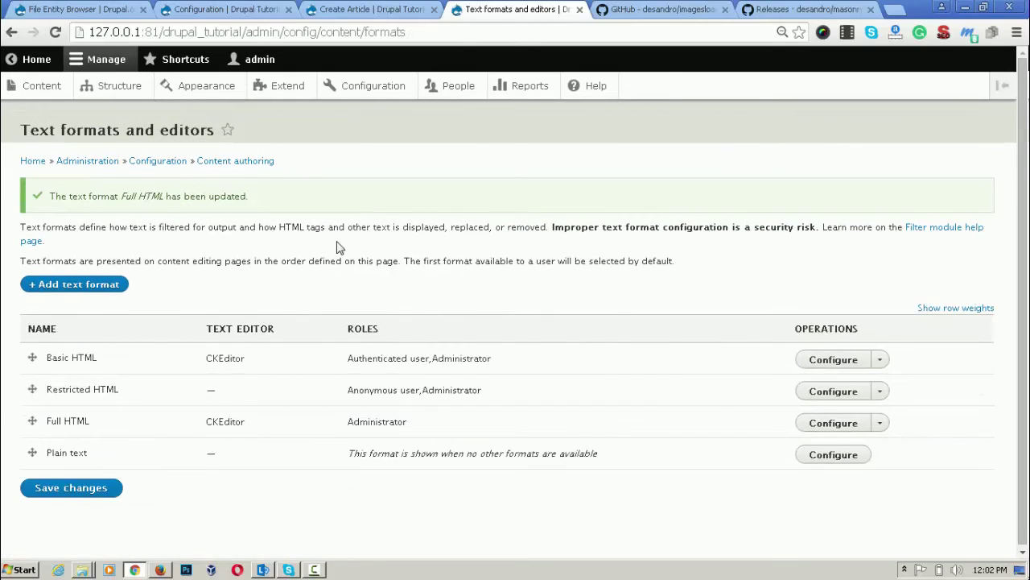
Step: Reload the Create Article form, set the body to Full HTML, and launch the File Browser dialog
{"action": "left_click", "coordinate": [378, 9]}
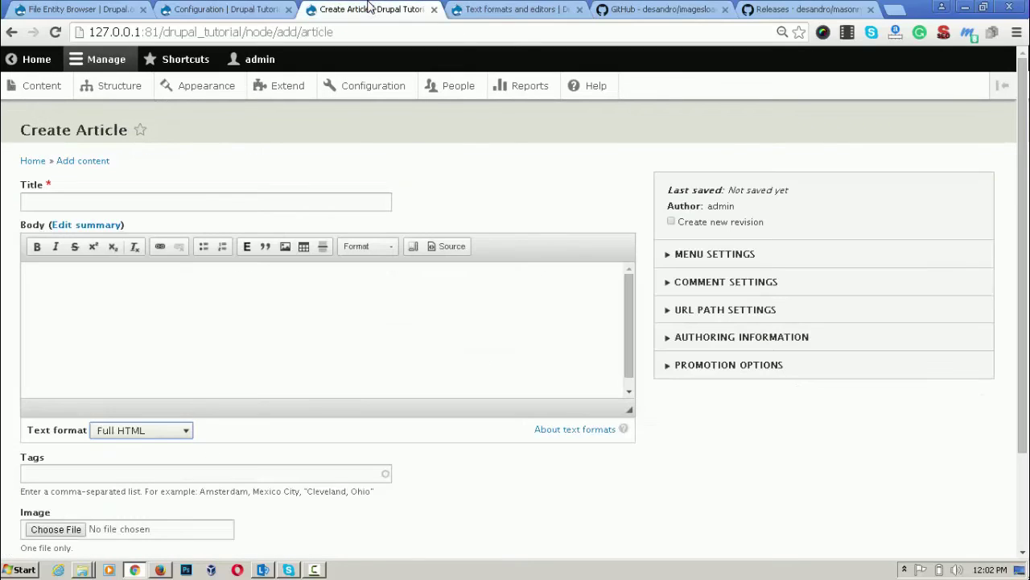
{"action": "left_click", "coordinate": [60, 39]}
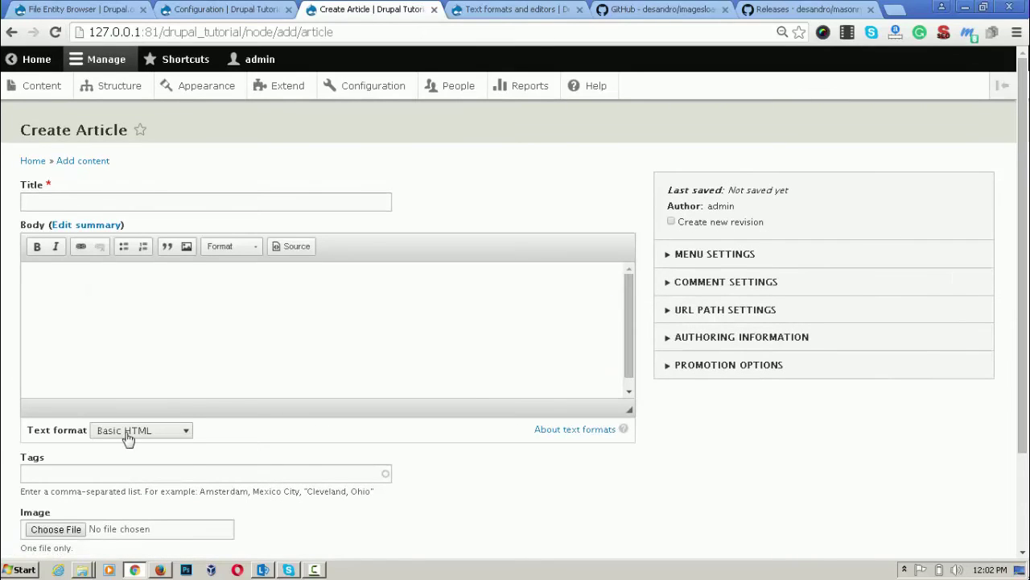
{"action": "left_click", "coordinate": [127, 435]}
{"action": "left_click", "coordinate": [138, 470]}
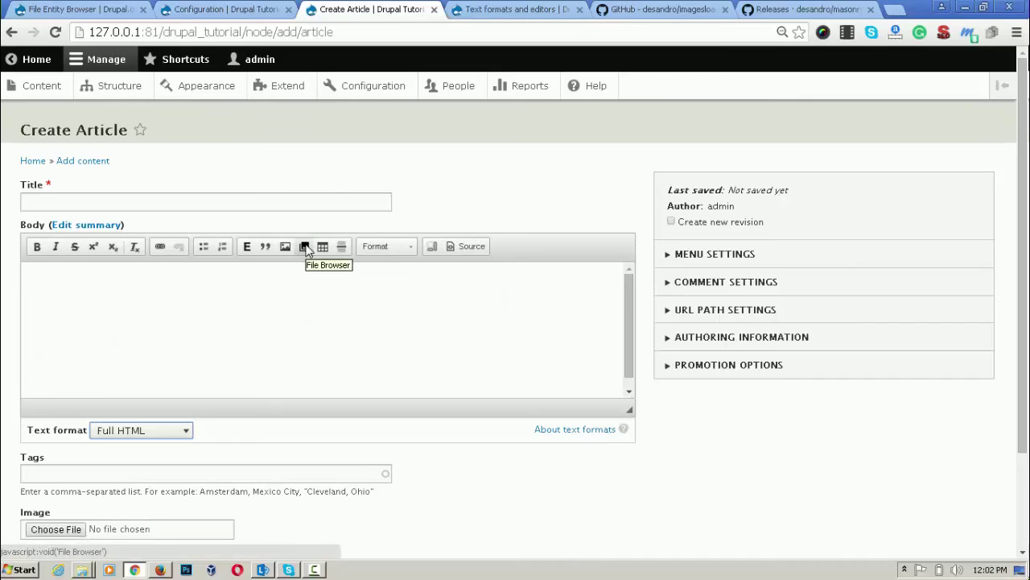
{"action": "left_click", "coordinate": [306, 250]}
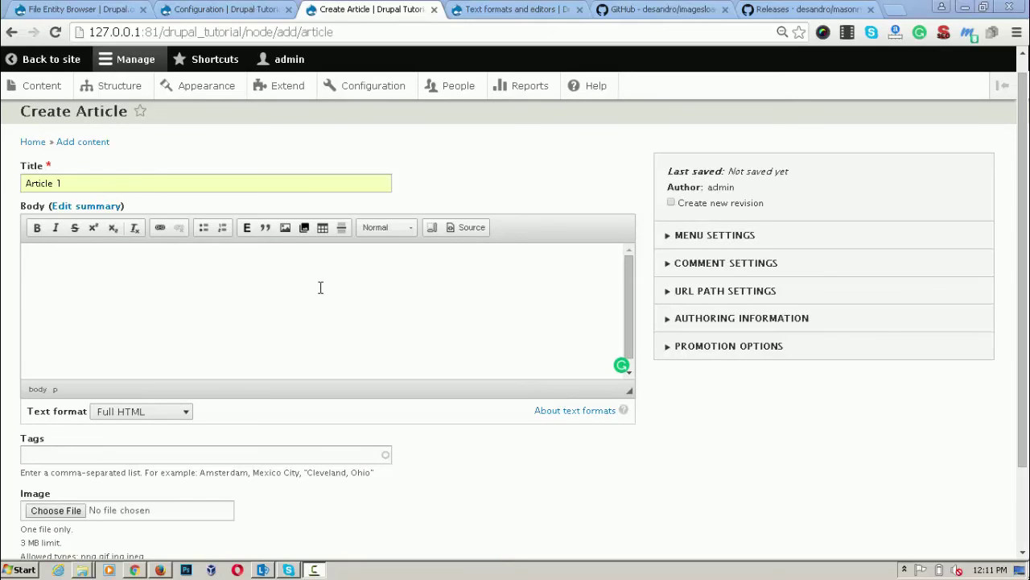
{"action": "left_click", "coordinate": [304, 228]}
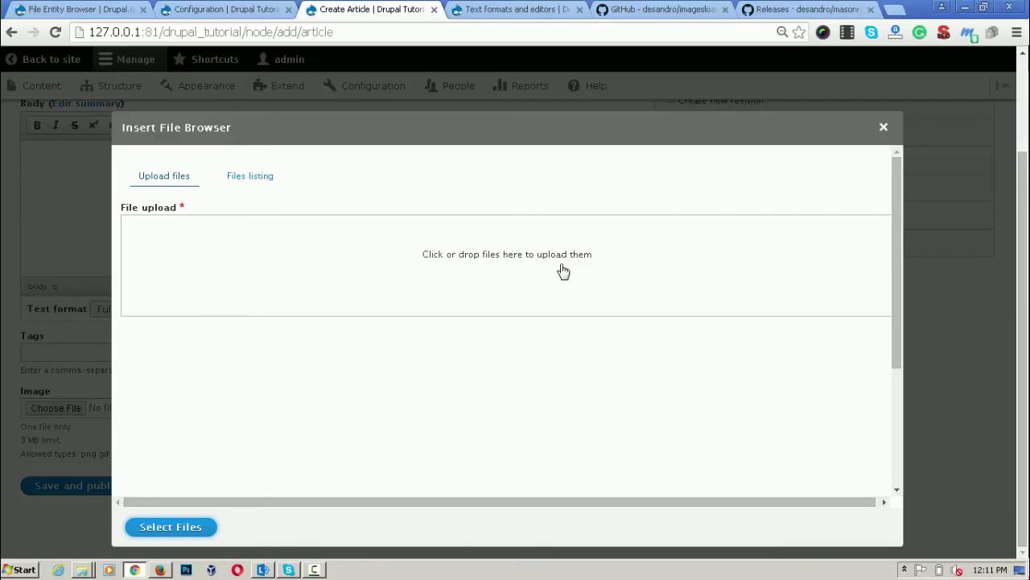
Step: Choose Order Status Management.png from the Files listing and confirm the selection
{"action": "left_click", "coordinate": [255, 184]}
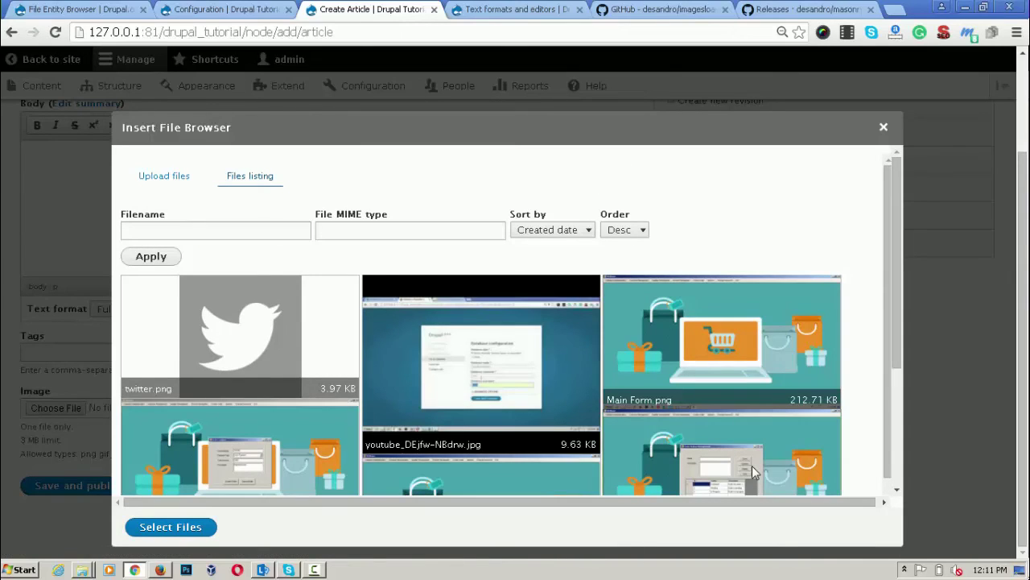
{"action": "left_click", "coordinate": [173, 532]}
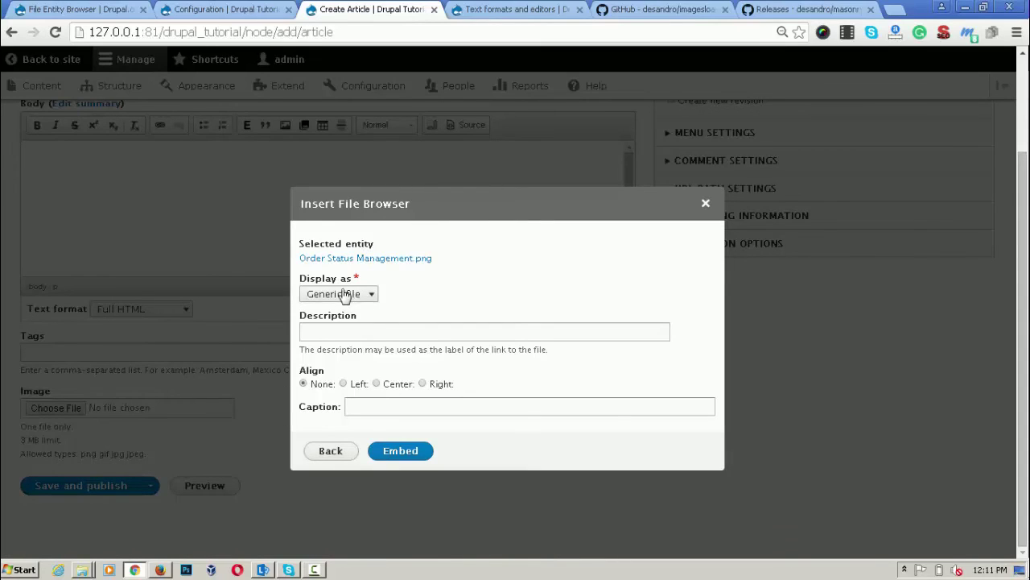
Step: Embed the file displayed as Image, linked to File, in Medium (220×220) image style
{"action": "left_click", "coordinate": [349, 300]}
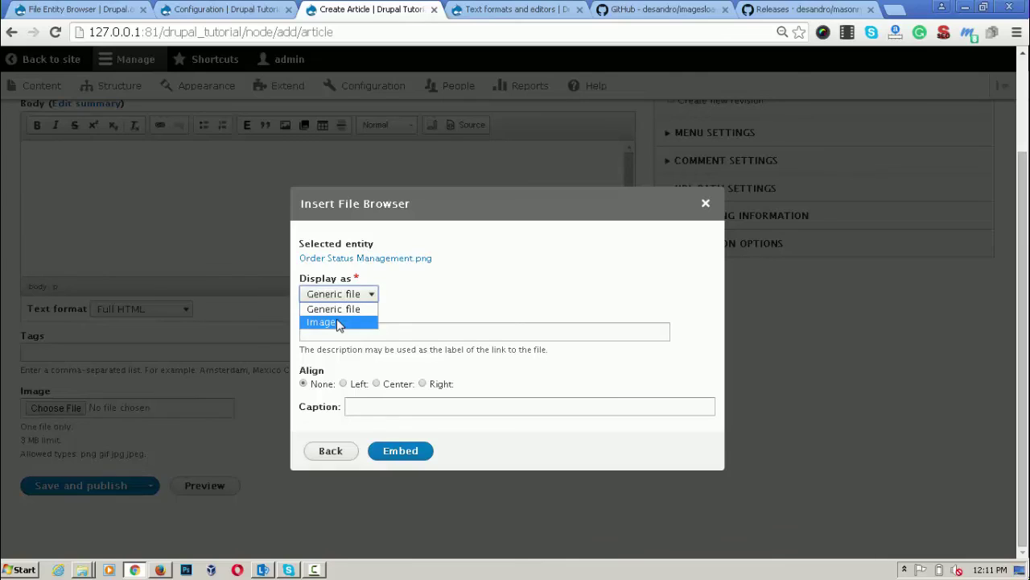
{"action": "left_click", "coordinate": [353, 322]}
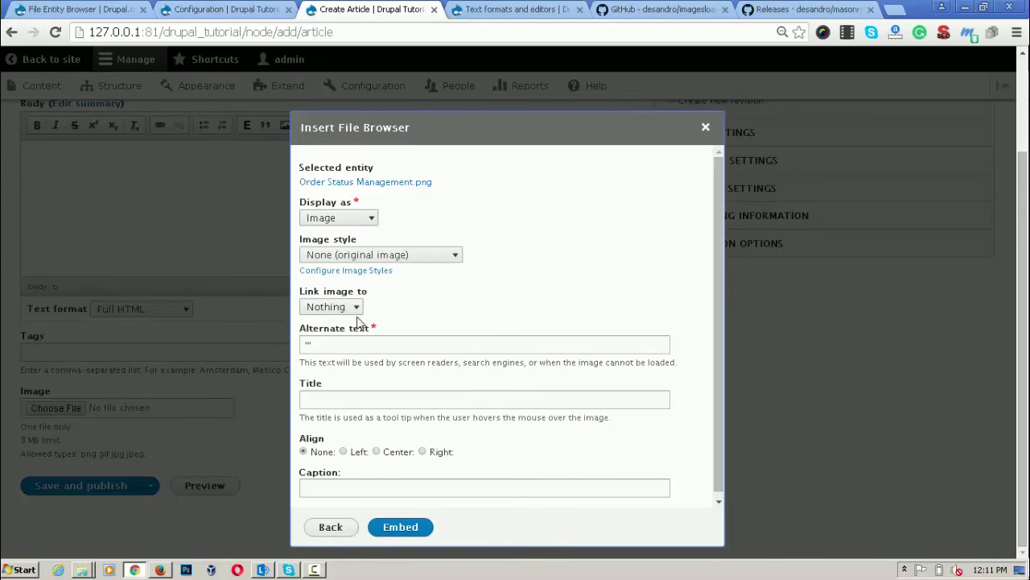
{"action": "left_click", "coordinate": [348, 307]}
{"action": "left_click", "coordinate": [338, 335]}
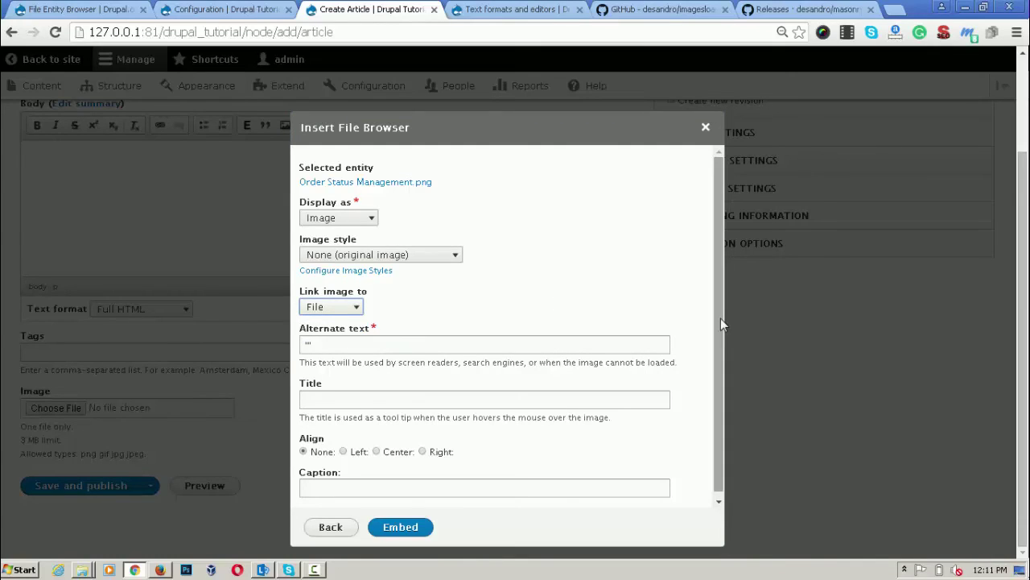
{"action": "left_click_drag", "start_coordinate": [721, 321], "coordinate": [721, 358]}
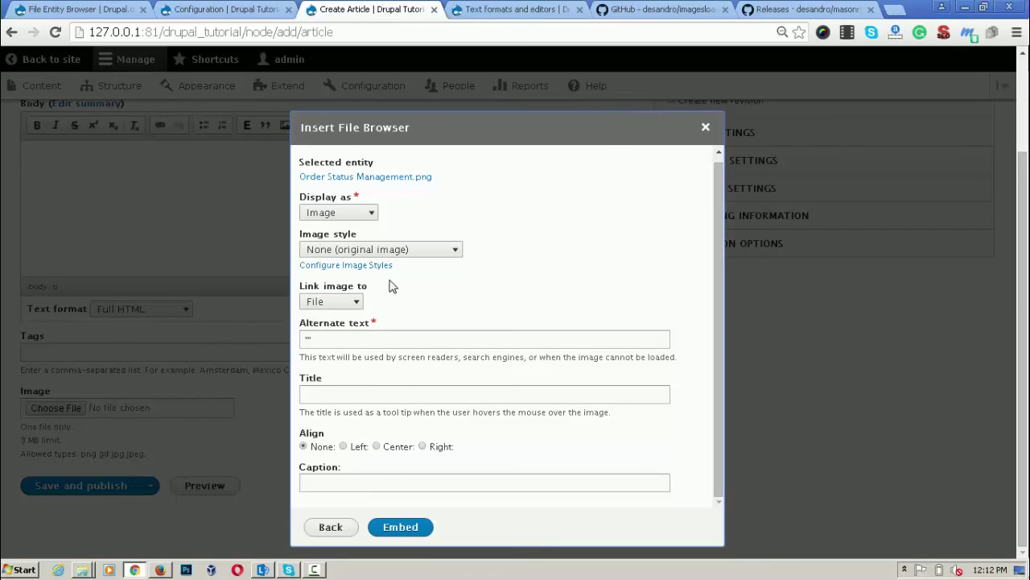
{"action": "left_click", "coordinate": [378, 254]}
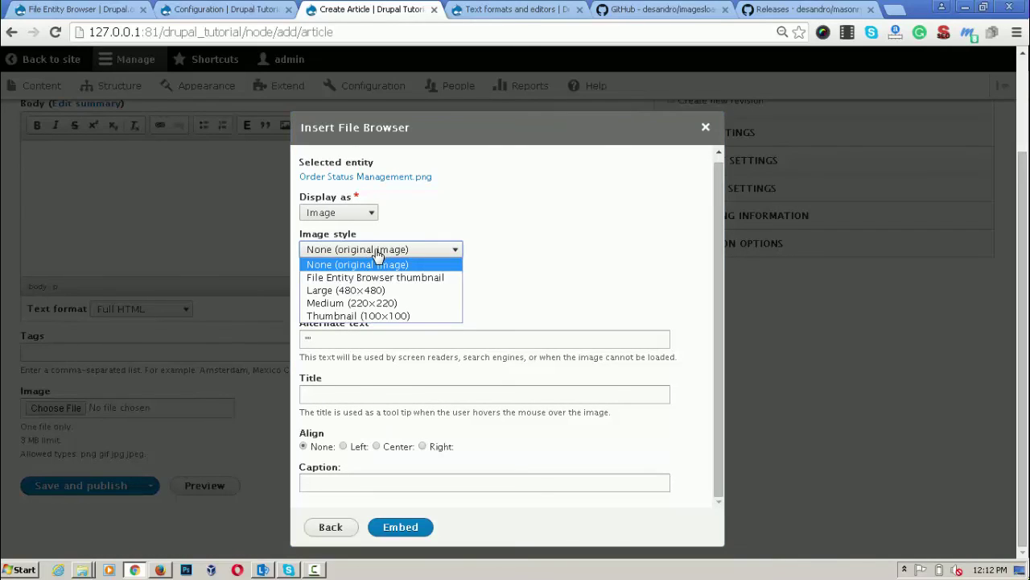
{"action": "left_click", "coordinate": [375, 303]}
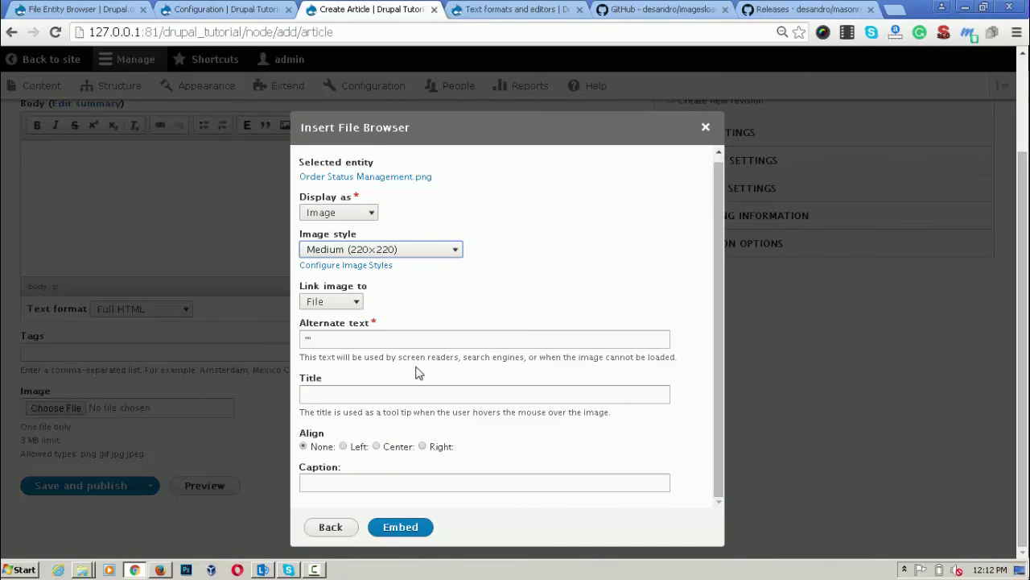
{"action": "left_click", "coordinate": [402, 528]}
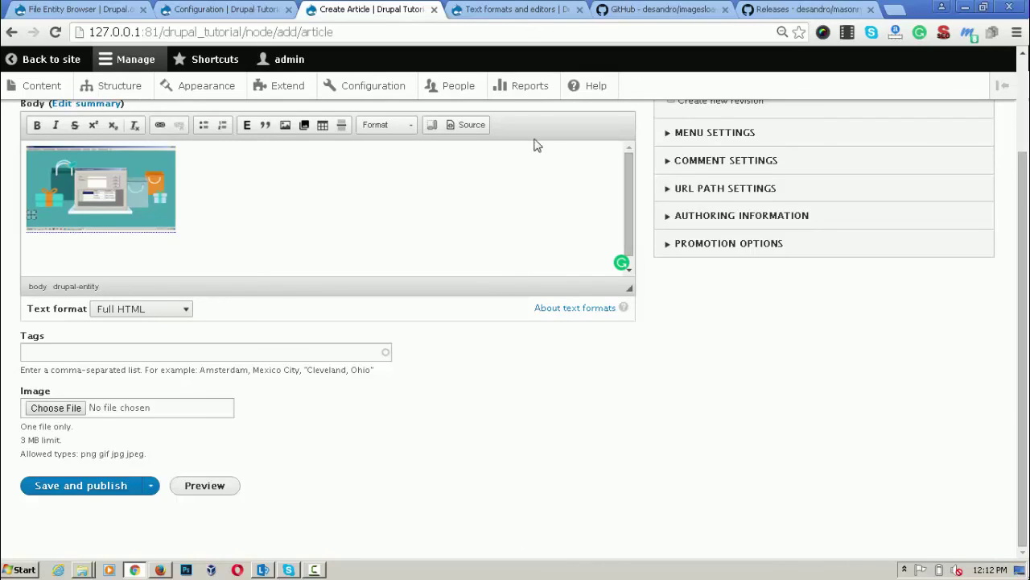
{"action": "left_click", "coordinate": [466, 126]}
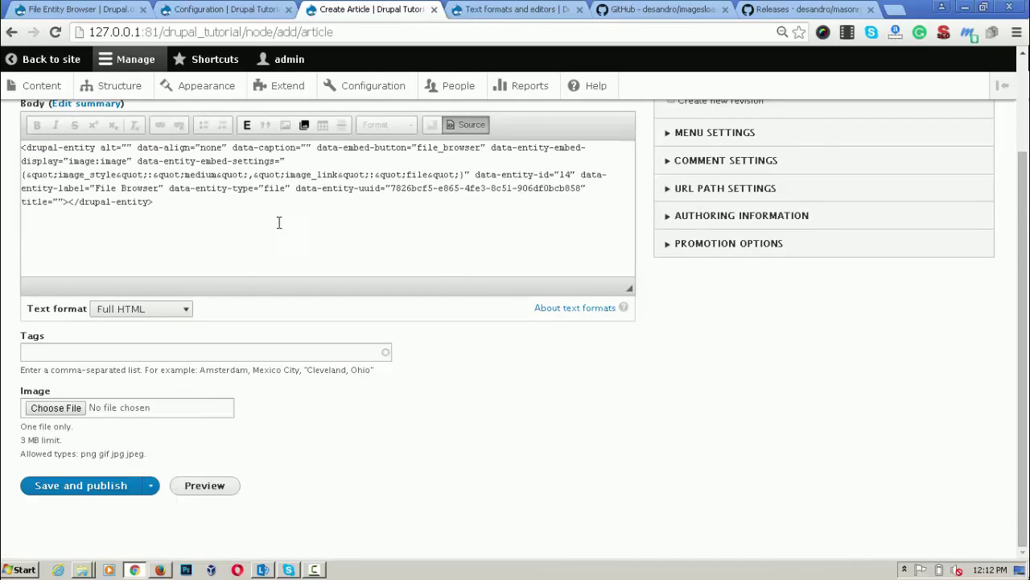
{"action": "left_click_drag", "start_coordinate": [214, 197], "coordinate": [1, 135]}
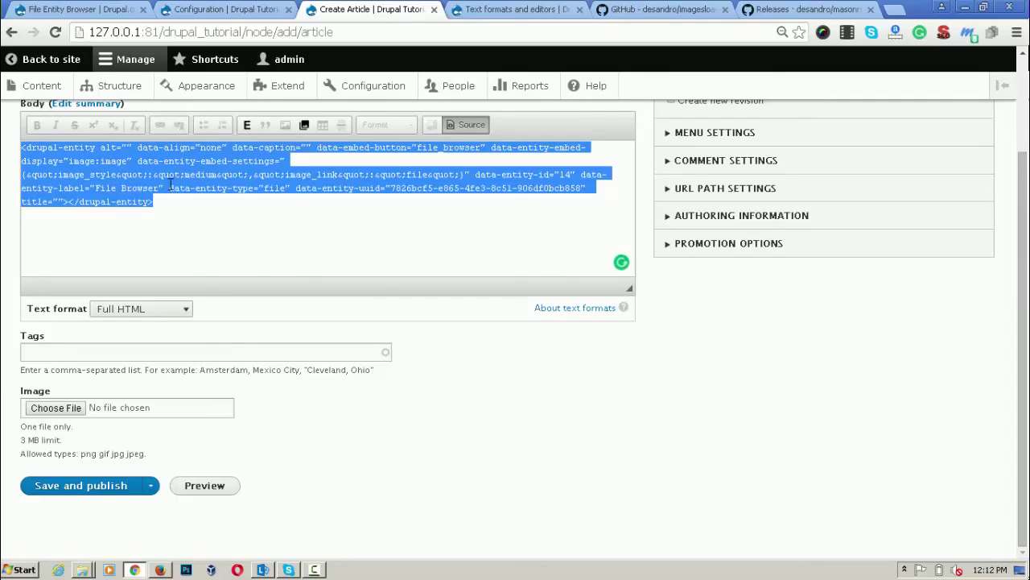
{"action": "left_click", "coordinate": [168, 187]}
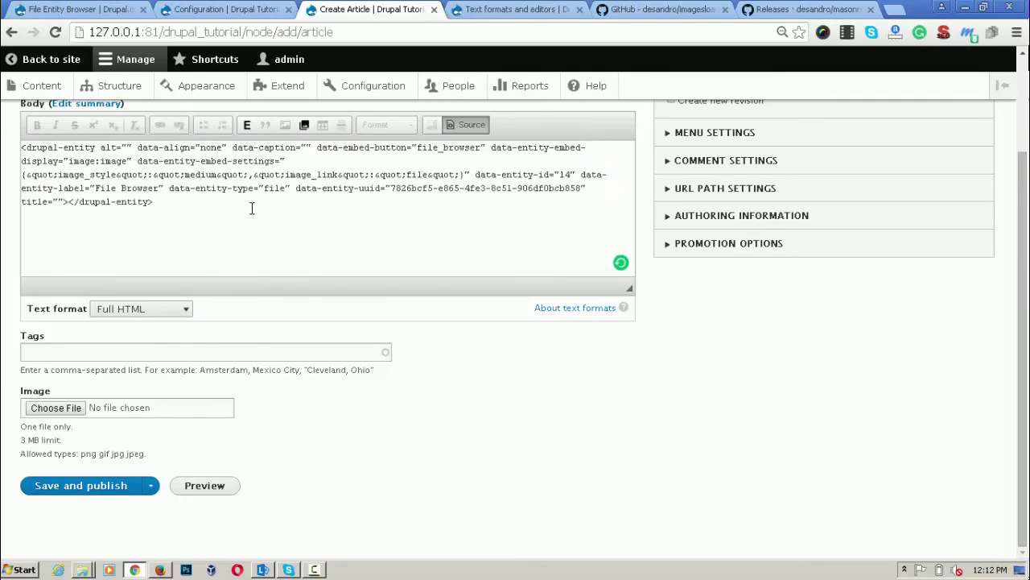
{"action": "key", "text": "ctrl+a"}
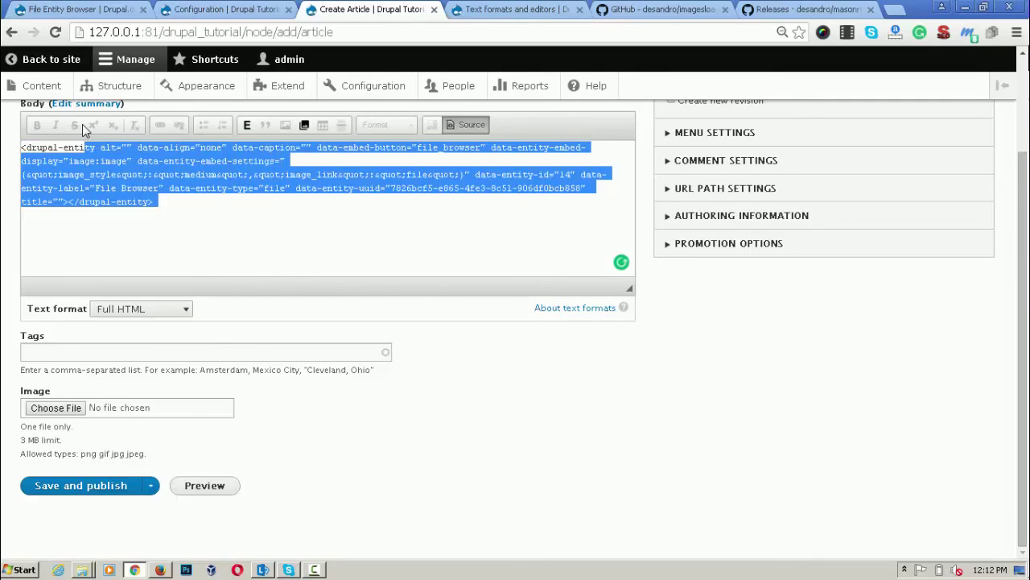
{"action": "left_click", "coordinate": [187, 186]}
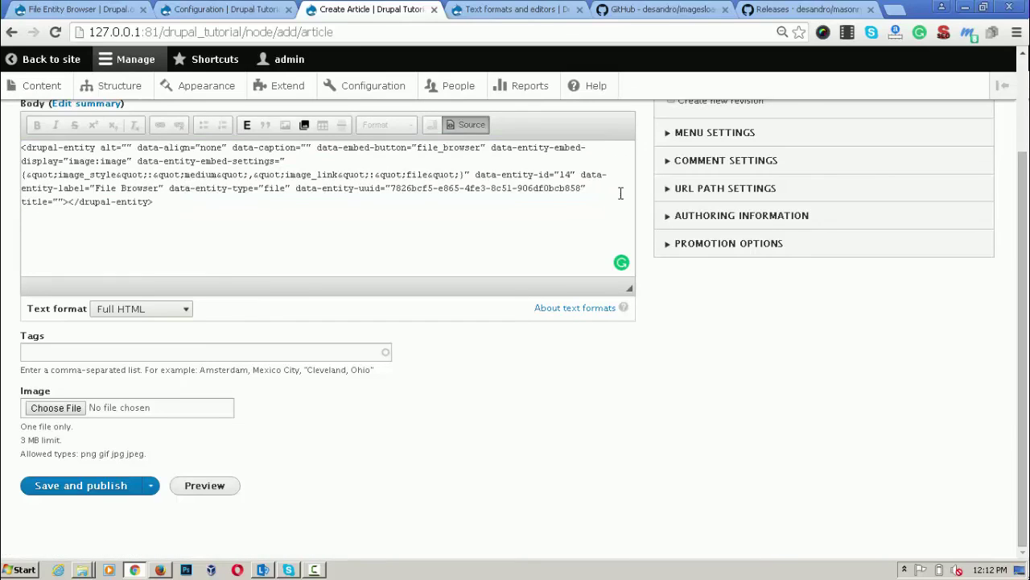
{"action": "left_click", "coordinate": [469, 125]}
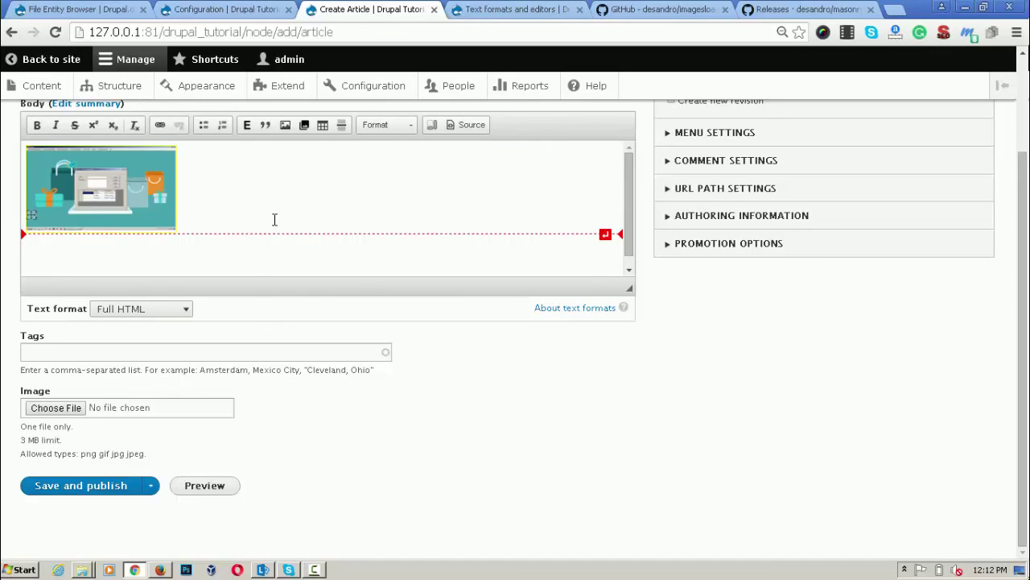
Step: Save and publish Article 1, then confirm its image opens the full-size Order Status Management.png
{"action": "left_click", "coordinate": [94, 489]}
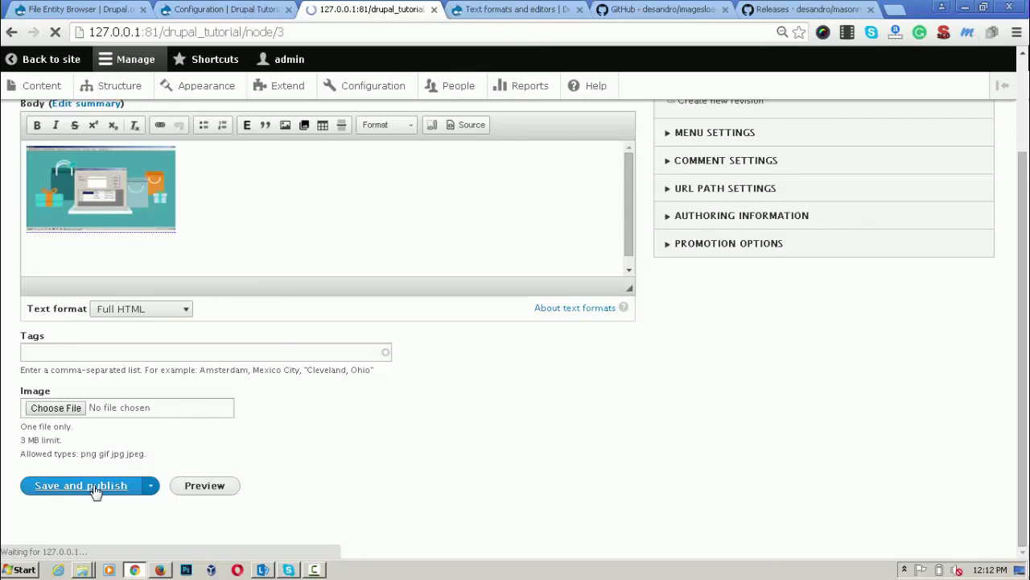
{"action": "scroll", "coordinate": [96, 492], "scroll_direction": "down", "scroll_amount": 1}
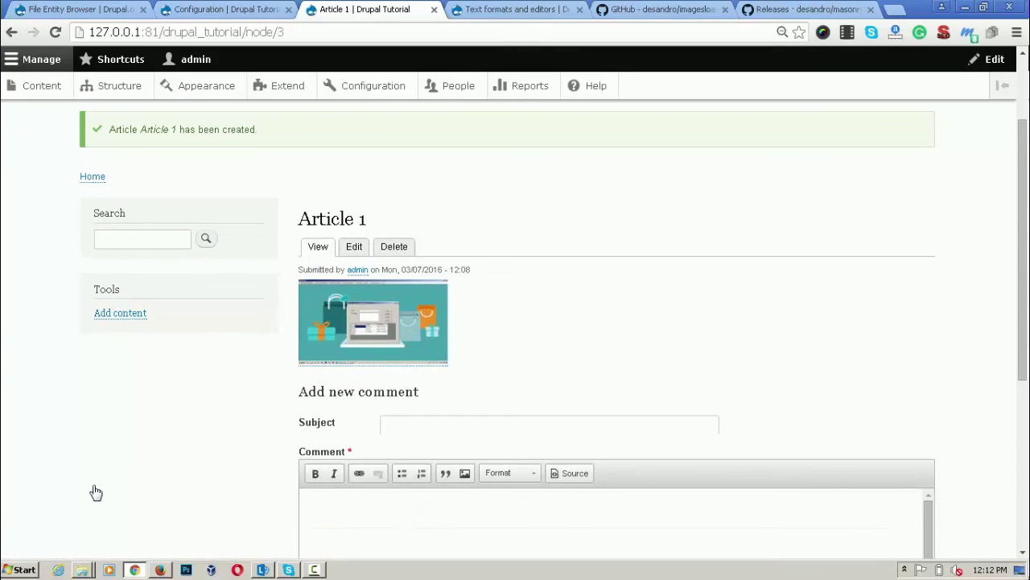
{"action": "left_click", "coordinate": [355, 325]}
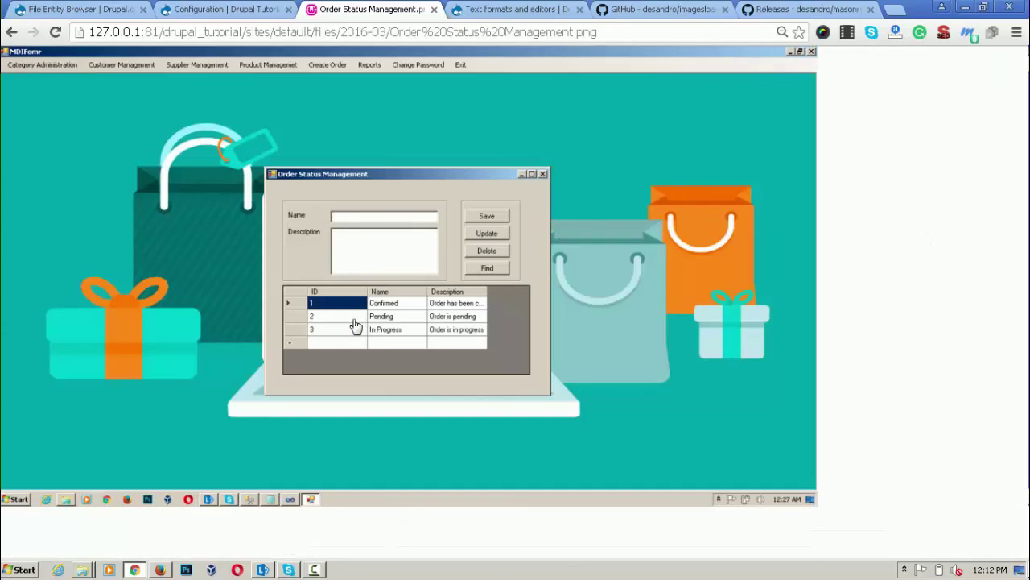
{"action": "left_click", "coordinate": [11, 33]}
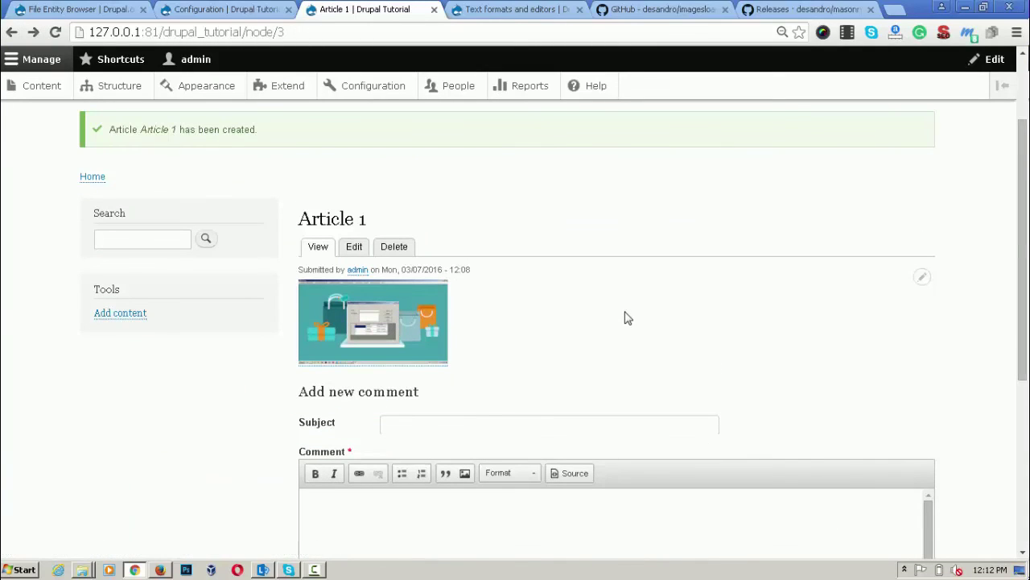
{"action": "scroll", "coordinate": [627, 318], "scroll_direction": "down", "scroll_amount": 4}
{"action": "scroll", "coordinate": [627, 318], "scroll_direction": "up", "scroll_amount": 2}
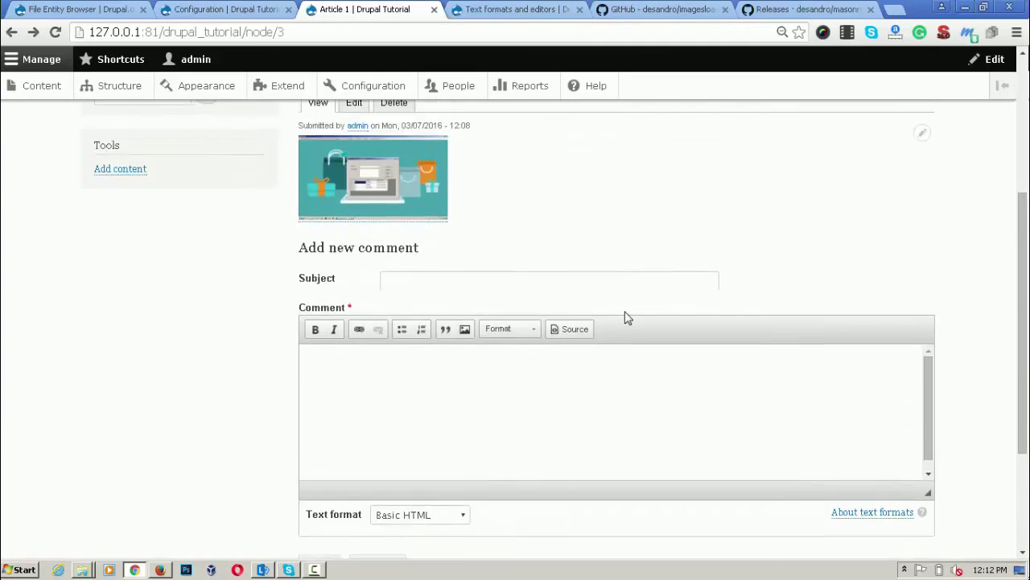
{"action": "scroll", "coordinate": [627, 318], "scroll_direction": "up", "scroll_amount": 3}
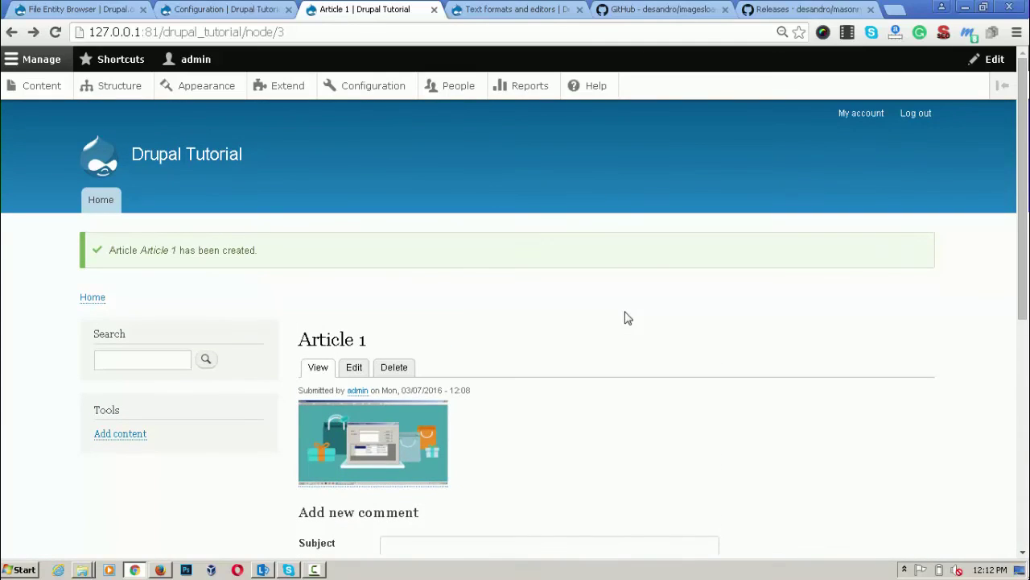